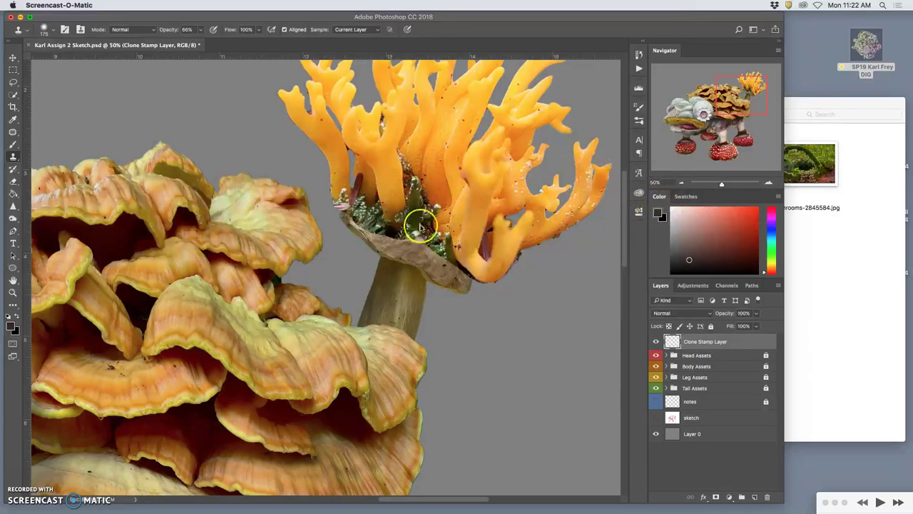
# Fit the whole creature in view and check its parts by hiding and reshowing the Head, Body, Leg and Tail Assets groups.
pyautogui.moveTo(436, 256)
pyautogui.mouseDown()
pyautogui.moveTo(407, 228)
pyautogui.moveTo(436, 246)
pyautogui.moveTo(449, 242)
pyautogui.mouseUp()
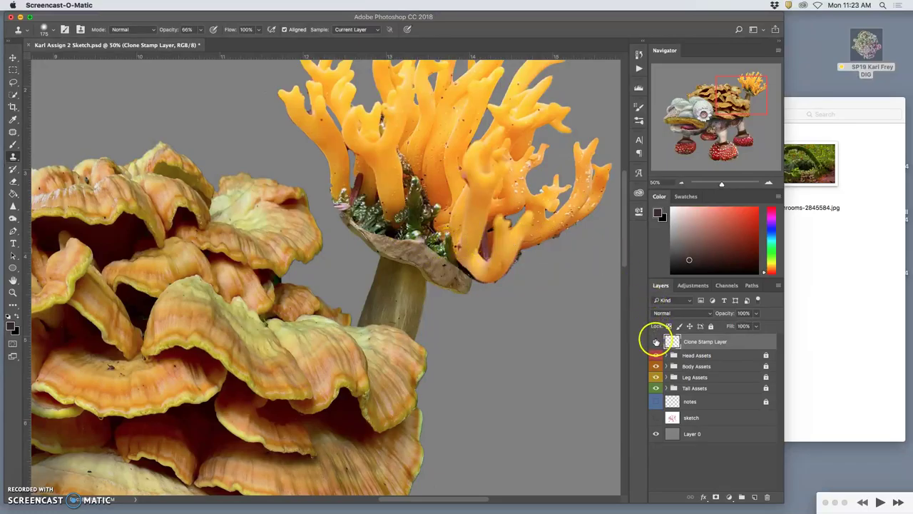
pyautogui.click(623, 263)
pyautogui.press('super+0')
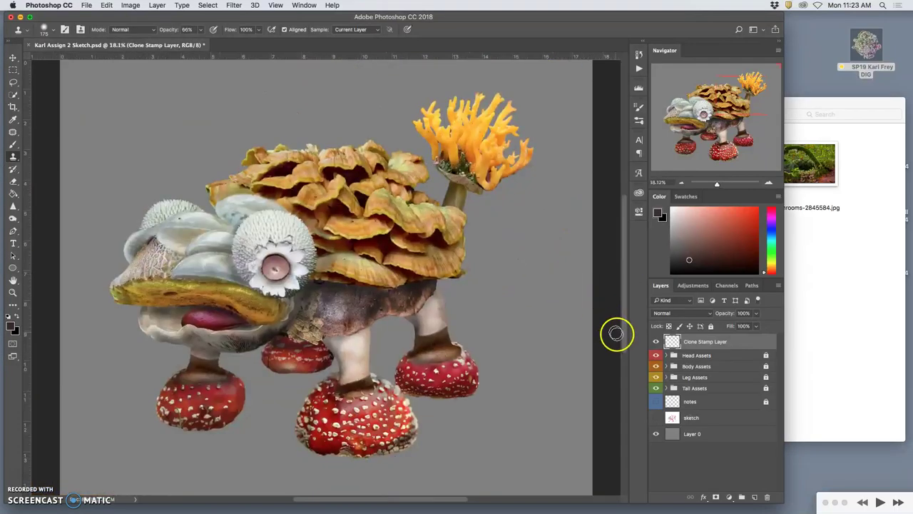
pyautogui.click(656, 355)
pyautogui.moveTo(656, 387); pyautogui.dragTo(655, 368)
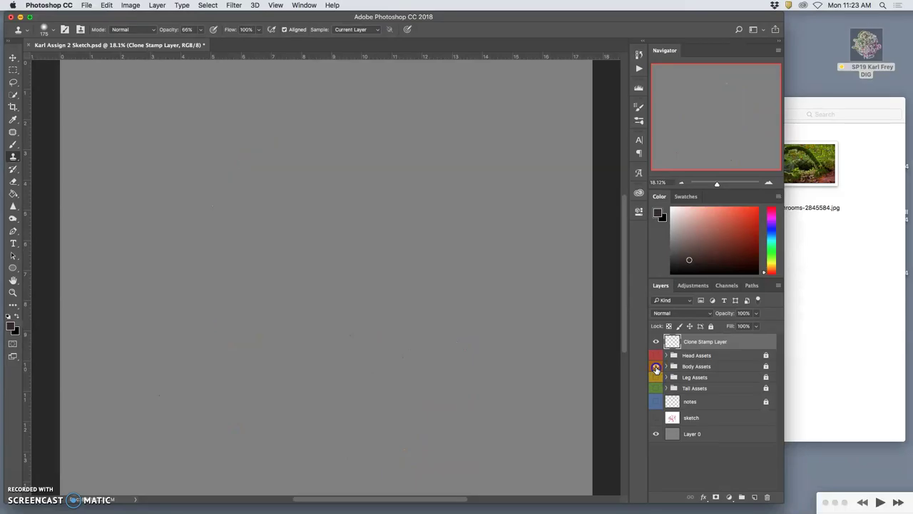
pyautogui.click(655, 367)
pyautogui.click(656, 355)
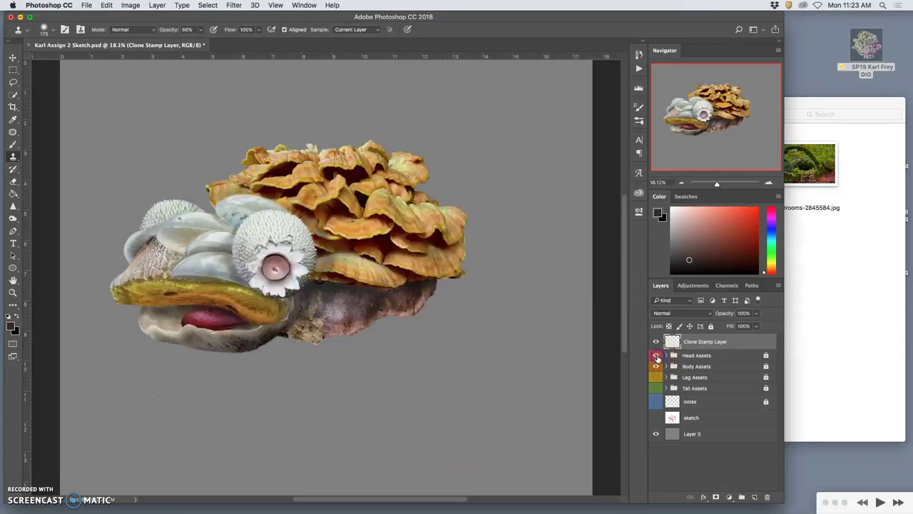
pyautogui.click(656, 378)
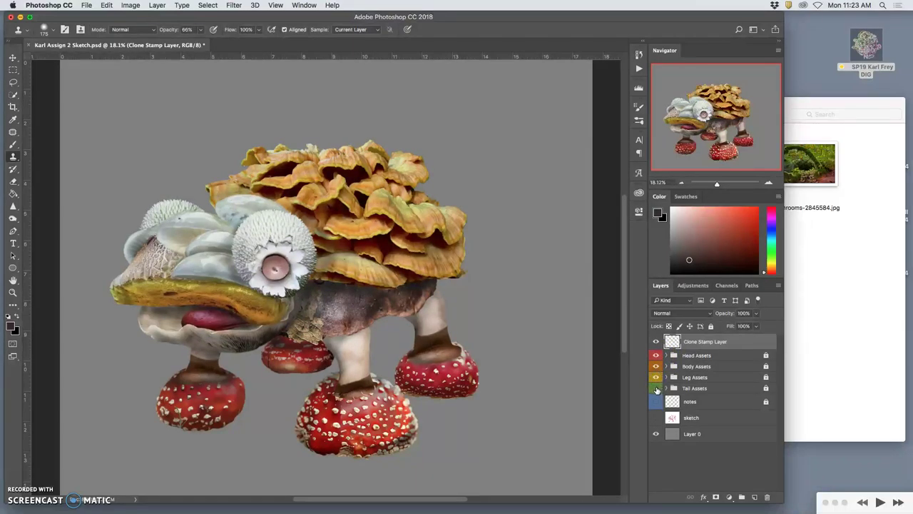
pyautogui.click(656, 388)
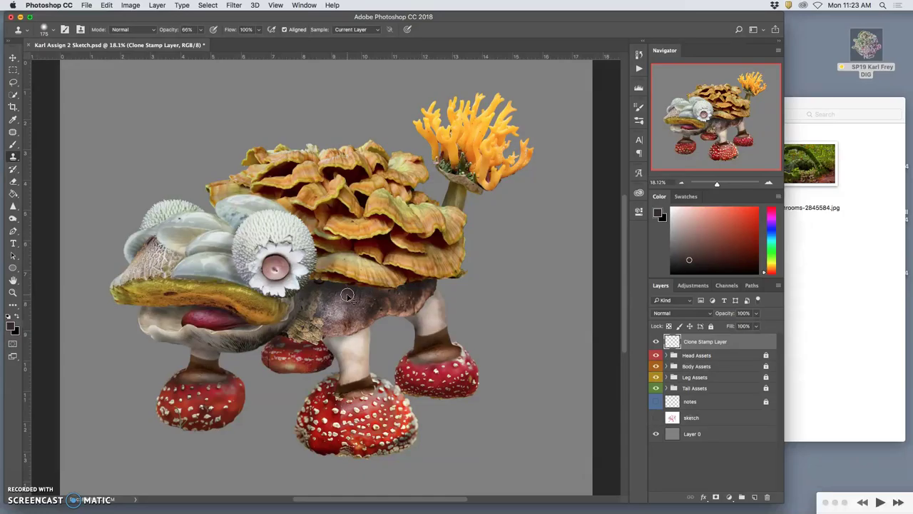
# Examine the joins between the creature's body, legs, head and tail up close, ending at the moss and brown cap below the orange tail.
pyautogui.scroll(5, 347, 294)
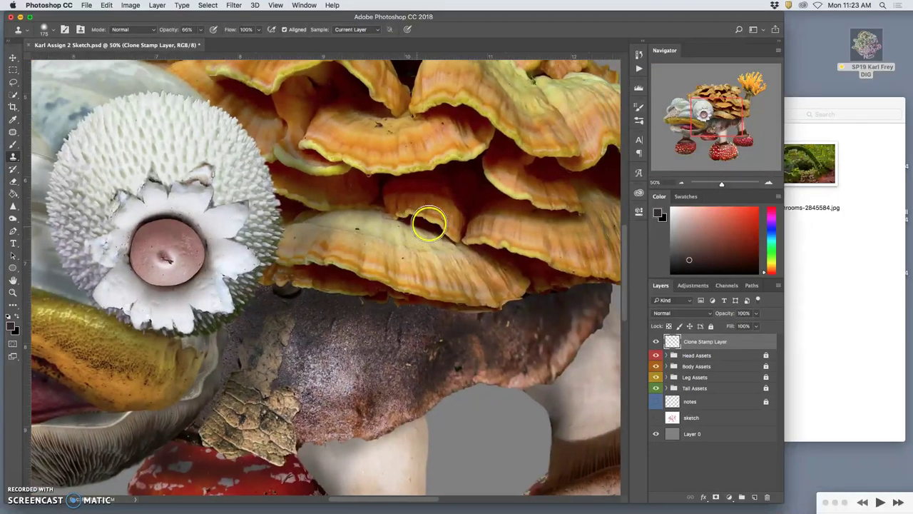
pyautogui.hscroll(2, 428, 225)
pyautogui.scroll(-3, 460, 291)
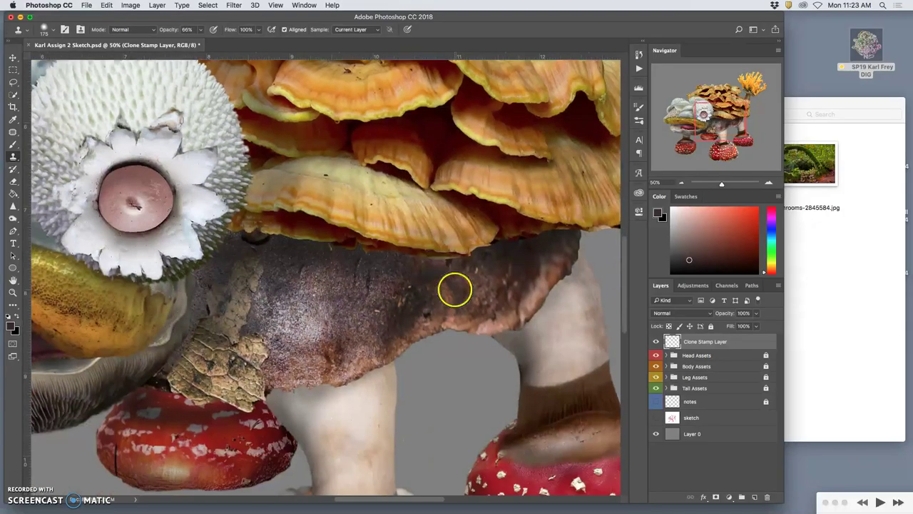
pyautogui.scroll(-2, 455, 289)
pyautogui.hscroll(2, 455, 289)
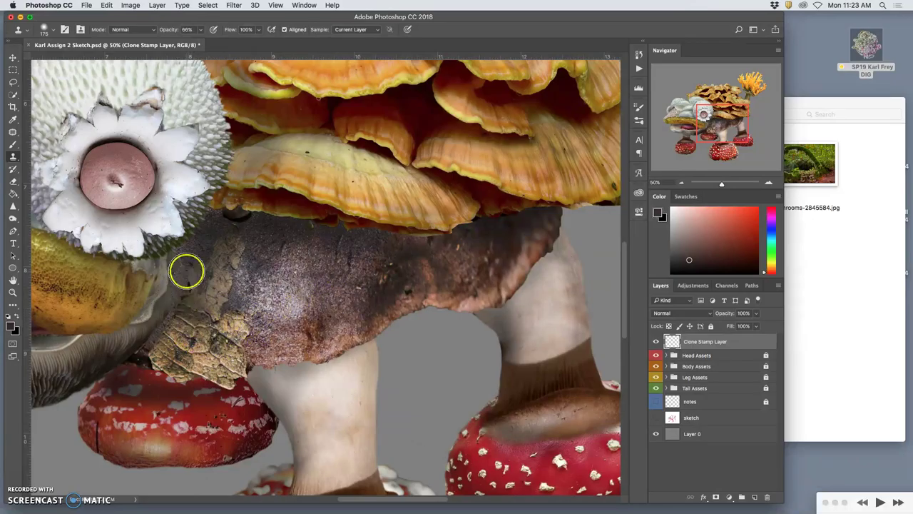
pyautogui.hscroll(5, 450, 267)
pyautogui.scroll(10, 448, 271)
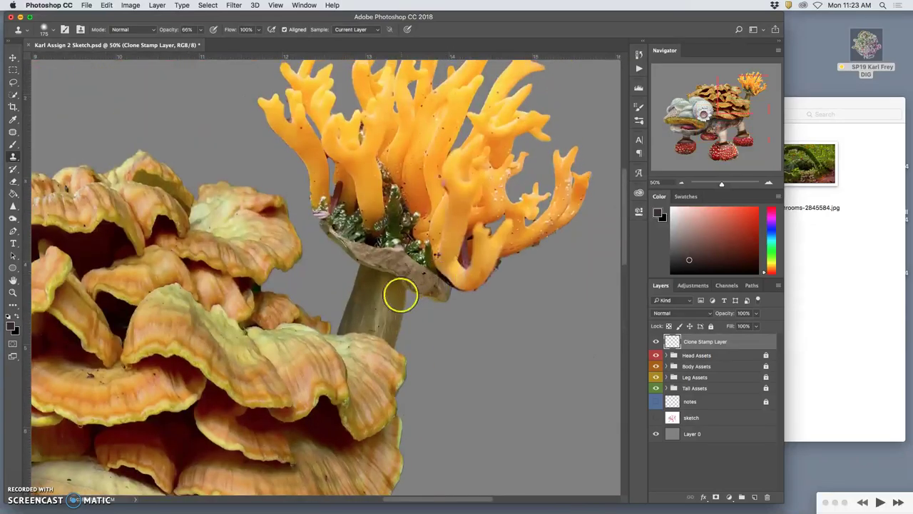
pyautogui.press('super+plus')
pyautogui.press('super+plus')
pyautogui.moveTo(520, 230)
pyautogui.mouseDown()
pyautogui.moveTo(425, 201)
pyautogui.moveTo(510, 253)
pyautogui.moveTo(424, 205)
pyautogui.moveTo(508, 247)
pyautogui.moveTo(438, 210)
pyautogui.moveTo(475, 222)
pyautogui.mouseUp()
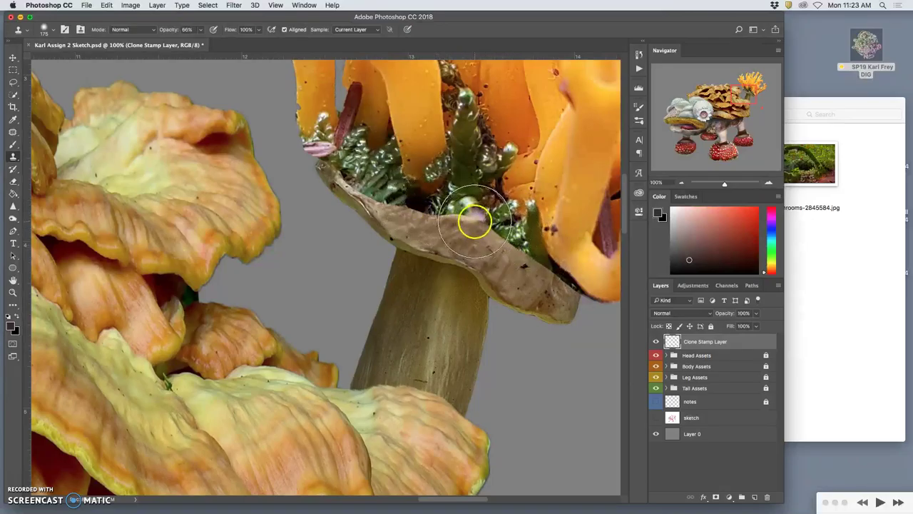
pyautogui.hscroll(3, 476, 221)
# Activate the Clone Stamp Tool for use on the Clone Stamp Layer.
pyautogui.click(657, 344)
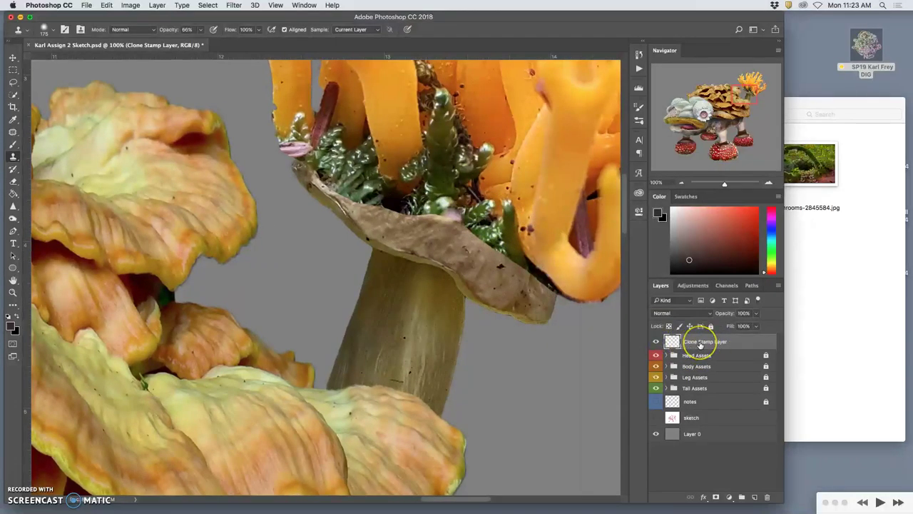
pyautogui.click(12, 155)
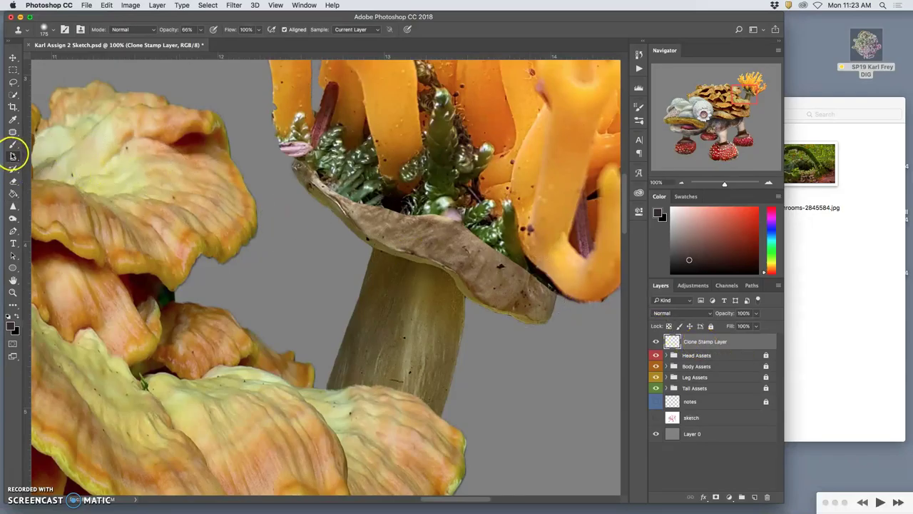
pyautogui.rightClick(15, 160)
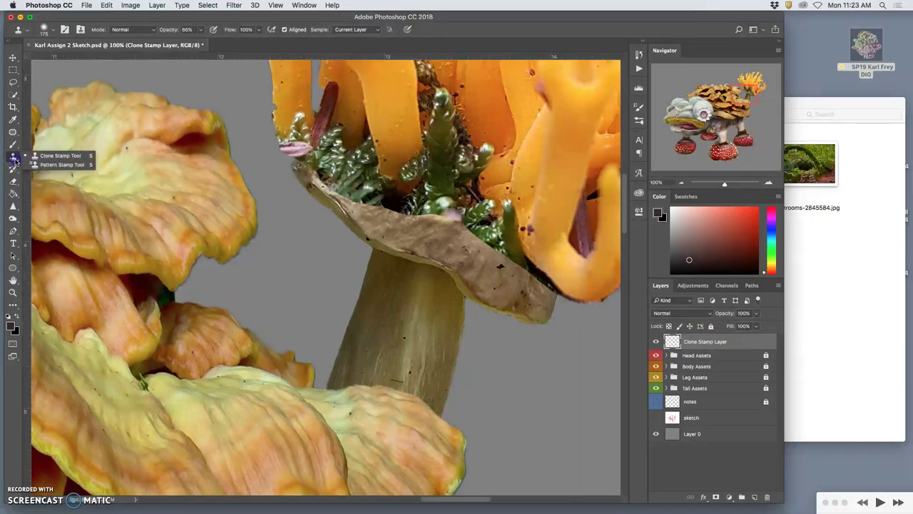
pyautogui.click(45, 159)
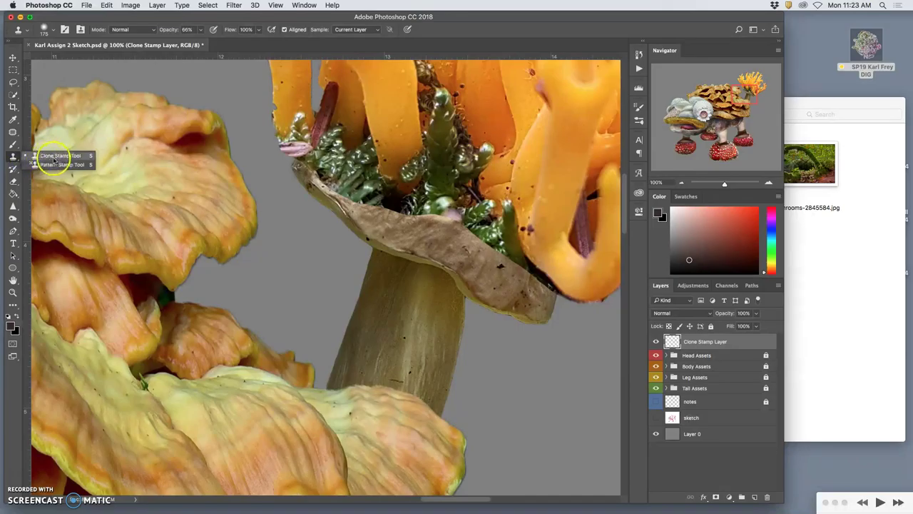
pyautogui.click(61, 157)
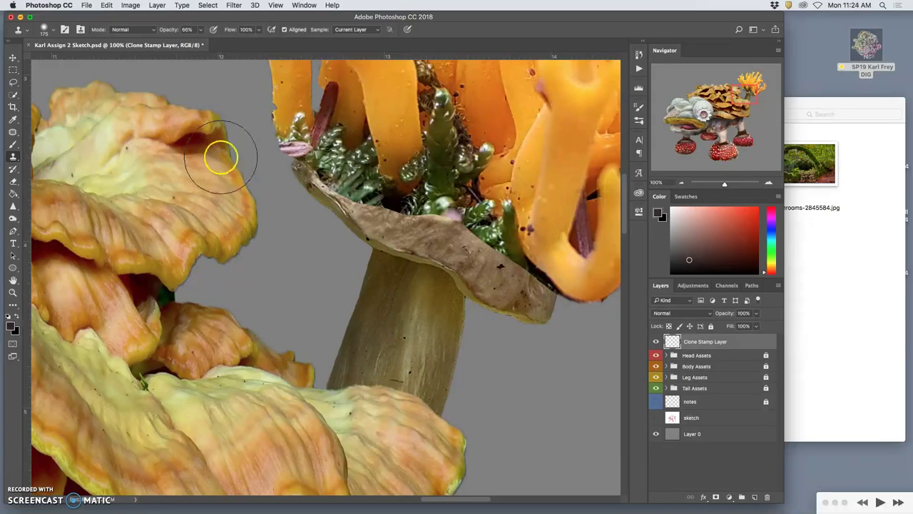
pyautogui.keyDown('alt'); pyautogui.click(234, 148); pyautogui.keyUp('alt')
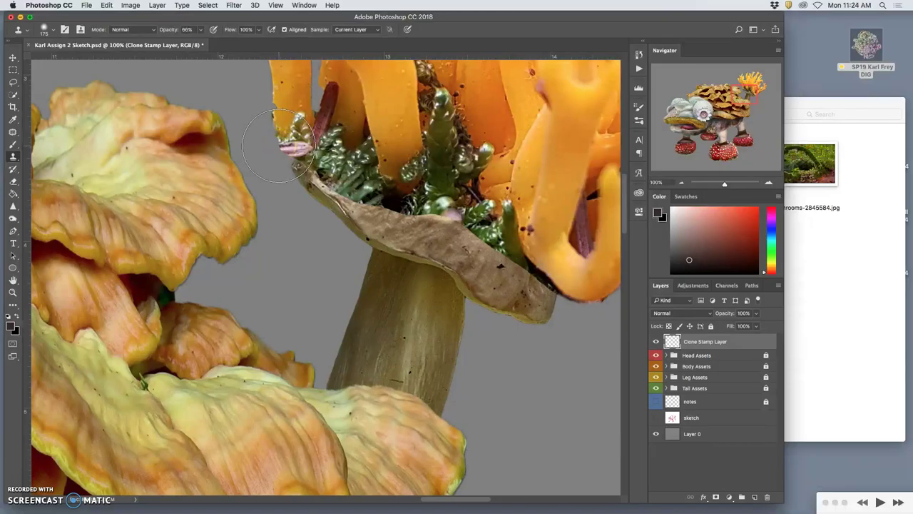
# Set the Clone Stamp to 100% opacity, a 108 px brush with 18% hardness, and sampling from All Layers.
pyautogui.moveTo(278, 146)
pyautogui.mouseDown()
pyautogui.moveTo(522, 208)
pyautogui.moveTo(443, 201)
pyautogui.moveTo(453, 166)
pyautogui.moveTo(450, 180)
pyautogui.moveTo(433, 174)
pyautogui.moveTo(440, 162)
pyautogui.moveTo(338, 154)
pyautogui.moveTo(358, 170)
pyautogui.moveTo(443, 173)
pyautogui.moveTo(462, 160)
pyautogui.moveTo(456, 184)
pyautogui.moveTo(470, 184)
pyautogui.moveTo(422, 207)
pyautogui.moveTo(418, 231)
pyautogui.moveTo(471, 243)
pyautogui.moveTo(404, 219)
pyautogui.moveTo(505, 284)
pyautogui.moveTo(447, 251)
pyautogui.moveTo(459, 247)
pyautogui.moveTo(432, 227)
pyautogui.moveTo(498, 257)
pyautogui.moveTo(505, 278)
pyautogui.moveTo(486, 256)
pyautogui.moveTo(434, 240)
pyautogui.moveTo(477, 271)
pyautogui.moveTo(421, 222)
pyautogui.moveTo(426, 234)
pyautogui.moveTo(454, 235)
pyautogui.moveTo(503, 283)
pyautogui.moveTo(484, 252)
pyautogui.moveTo(489, 259)
pyautogui.moveTo(456, 257)
pyautogui.moveTo(441, 242)
pyautogui.moveTo(563, 301)
pyautogui.mouseUp()
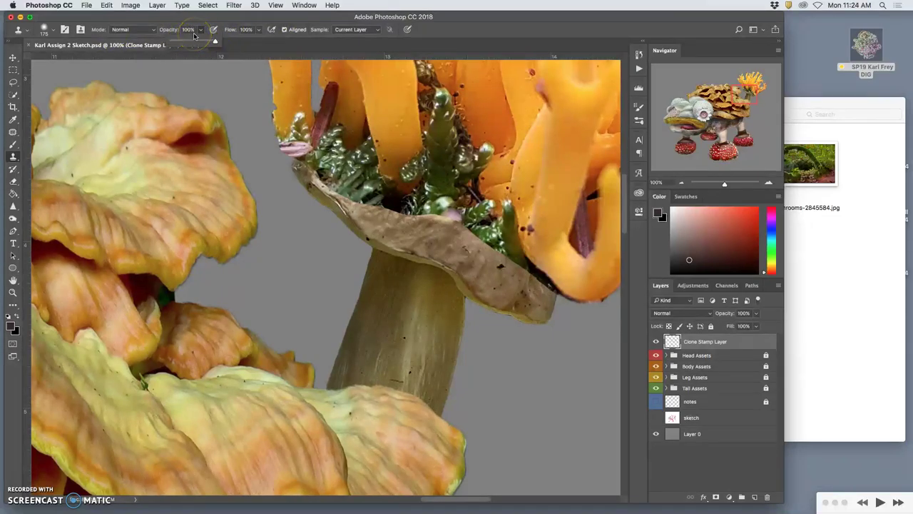
pyautogui.click(52, 32)
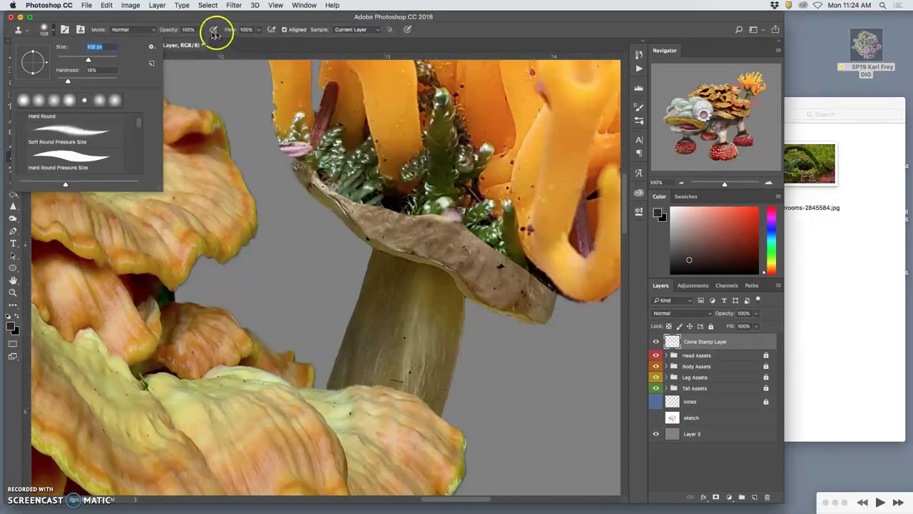
pyautogui.click(364, 30)
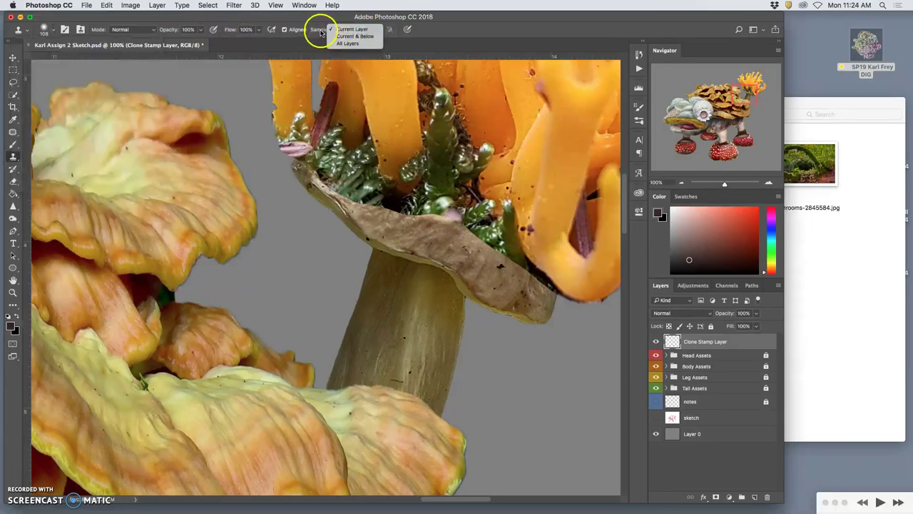
pyautogui.click(357, 44)
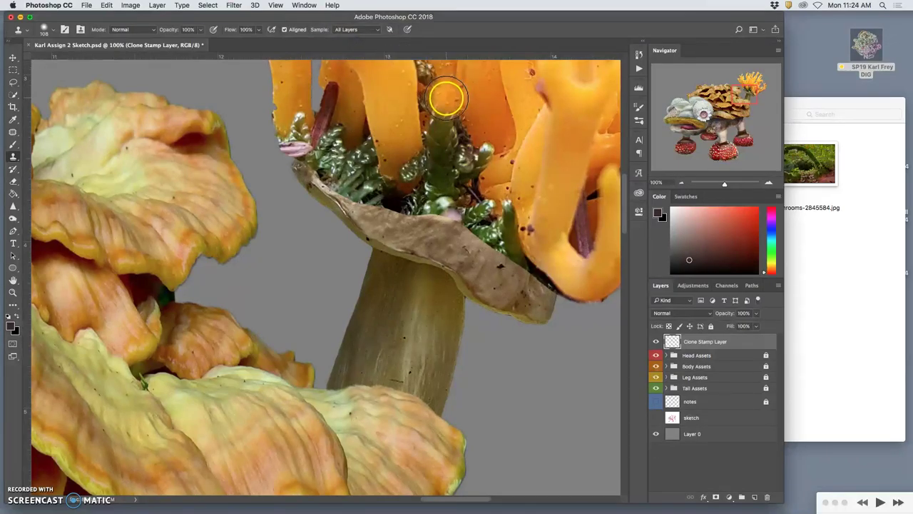
# Try cloning a test dab from the tail base onto the empty gray background beside the mushroom cap.
pyautogui.moveTo(445, 128)
pyautogui.mouseDown()
pyautogui.moveTo(435, 182)
pyautogui.moveTo(365, 183)
pyautogui.moveTo(403, 189)
pyautogui.mouseUp()
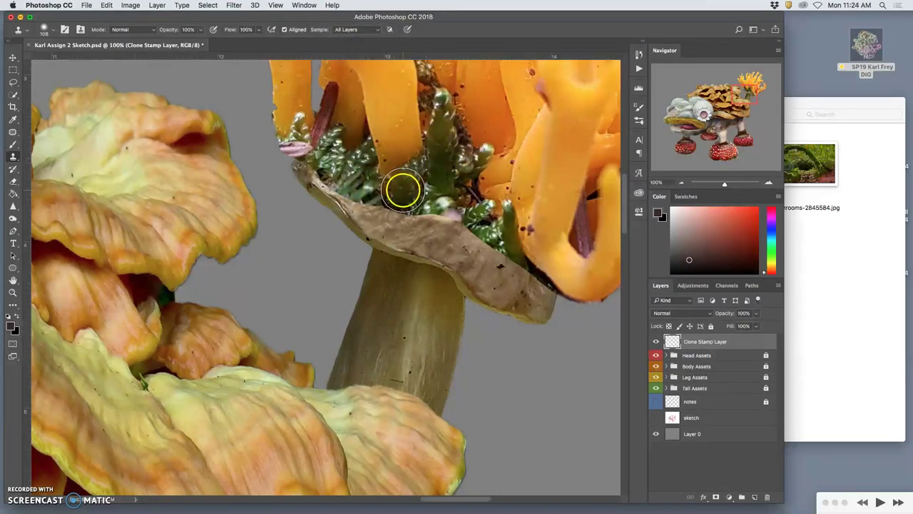
pyautogui.click(404, 189)
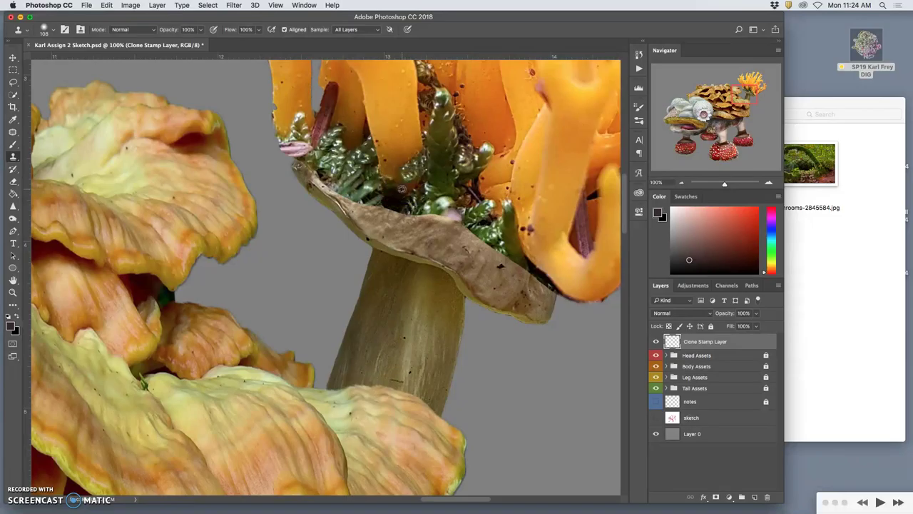
pyautogui.click(271, 220)
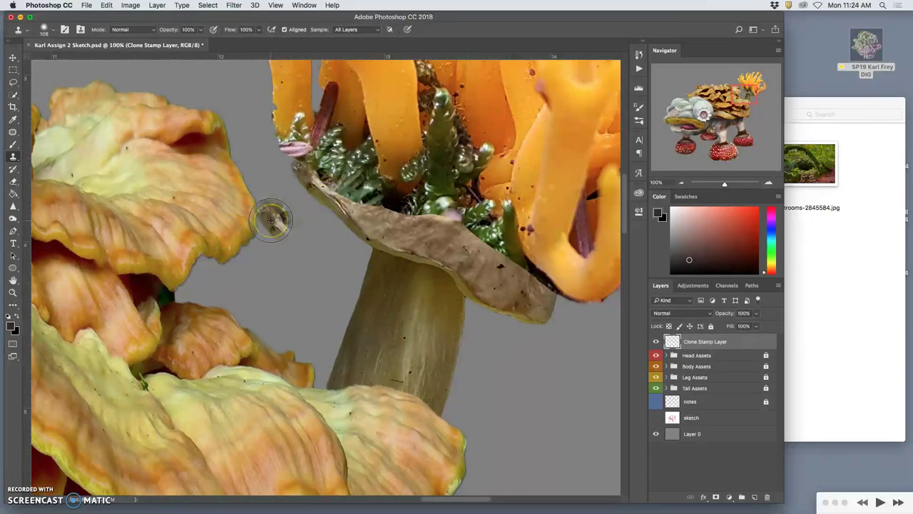
pyautogui.keyDown('alt'); pyautogui.click(281, 219); pyautogui.keyUp('alt')
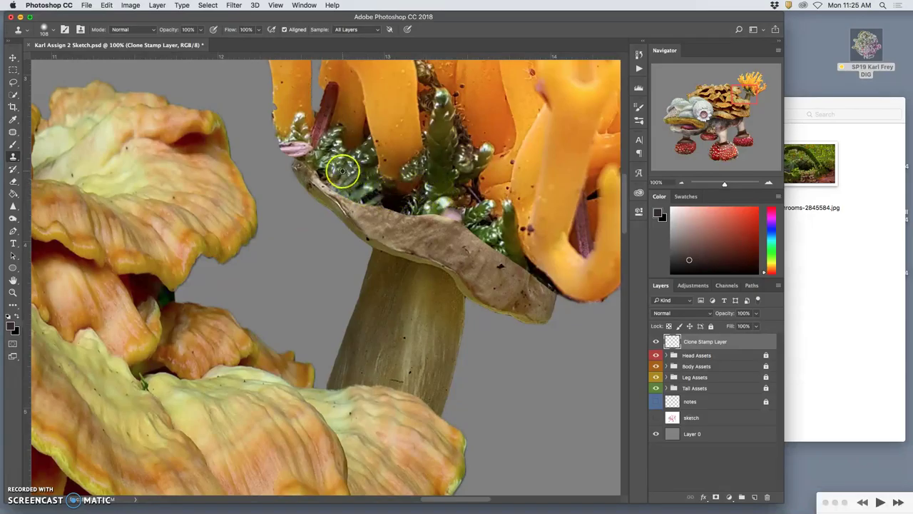
# Clone the green moss at the base of the orange tail down over the brown mushroom cap.
pyautogui.moveTo(342, 169)
pyautogui.mouseDown()
pyautogui.moveTo(412, 226)
pyautogui.moveTo(404, 225)
pyautogui.moveTo(460, 240)
pyautogui.moveTo(394, 224)
pyautogui.moveTo(430, 234)
pyautogui.moveTo(346, 168)
pyautogui.moveTo(407, 209)
pyautogui.moveTo(323, 202)
pyautogui.moveTo(370, 230)
pyautogui.moveTo(365, 202)
pyautogui.mouseUp()
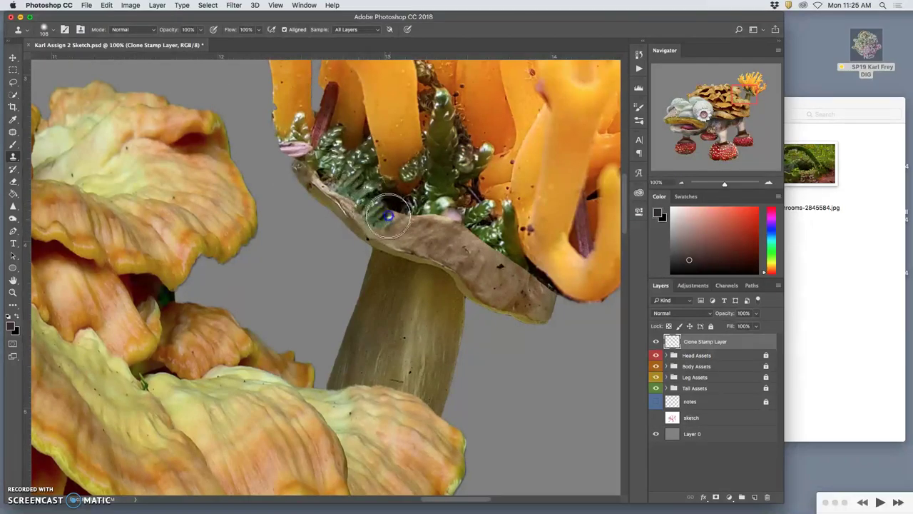
pyautogui.moveTo(346, 193)
pyautogui.mouseDown()
pyautogui.moveTo(384, 215)
pyautogui.moveTo(344, 166)
pyautogui.moveTo(388, 225)
pyautogui.moveTo(487, 247)
pyautogui.moveTo(538, 271)
pyautogui.moveTo(428, 237)
pyautogui.mouseUp()
pyautogui.moveTo(351, 173); pyautogui.dragTo(340, 167)
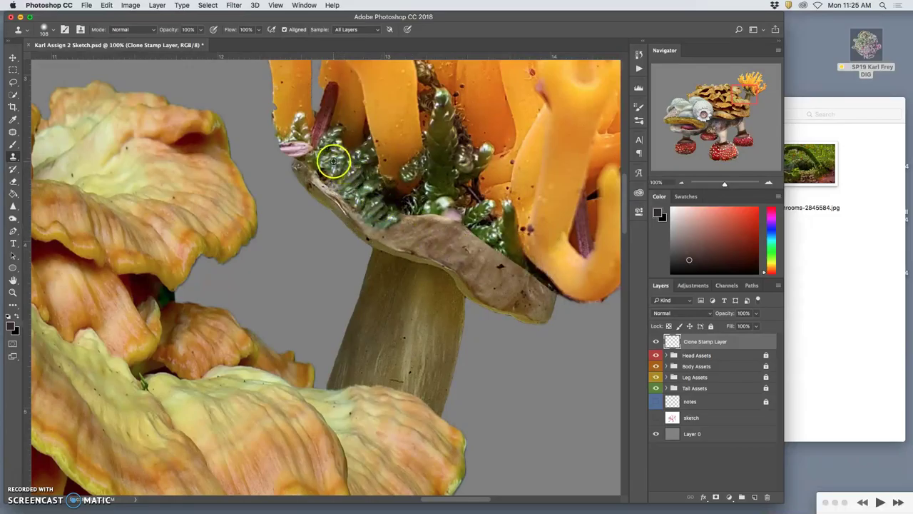
pyautogui.keyDown('alt'); pyautogui.click(414, 223); pyautogui.keyUp('alt')
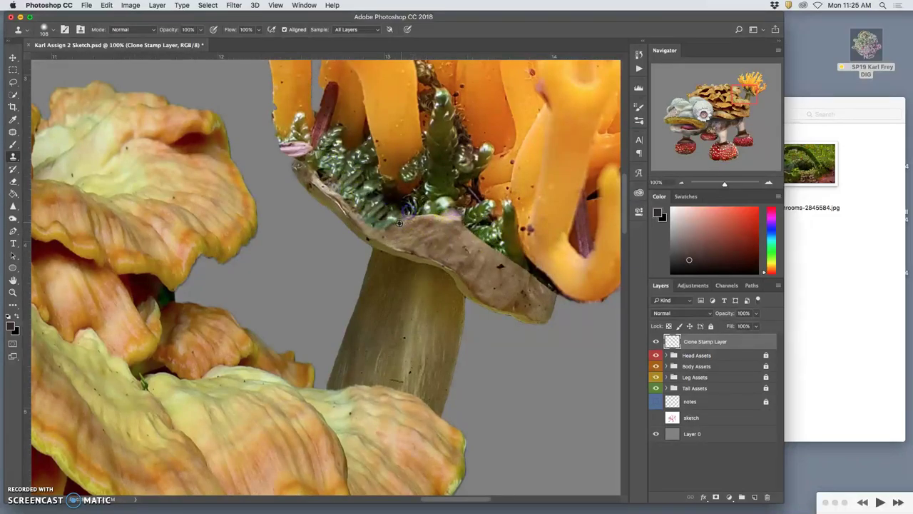
pyautogui.moveTo(358, 183)
pyautogui.mouseDown()
pyautogui.moveTo(333, 156)
pyautogui.moveTo(396, 226)
pyautogui.mouseUp()
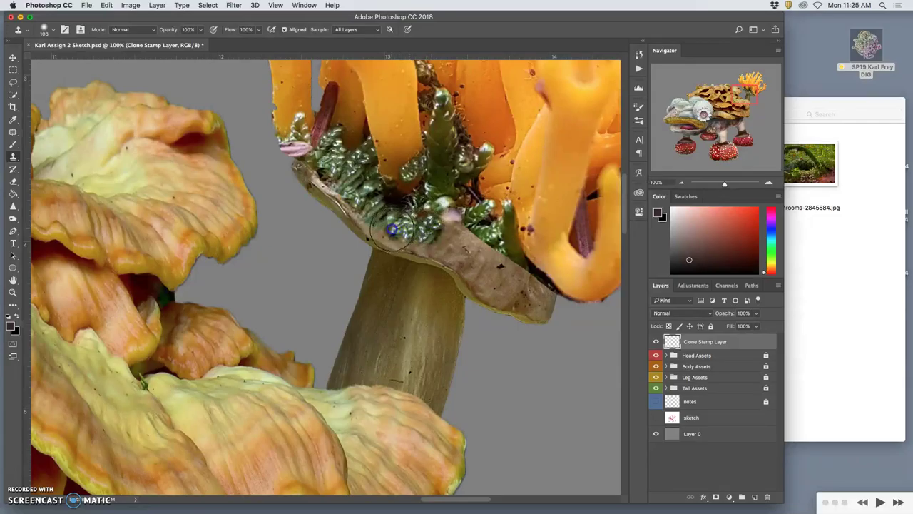
pyautogui.moveTo(385, 229)
pyautogui.mouseDown()
pyautogui.moveTo(418, 223)
pyautogui.moveTo(341, 167)
pyautogui.moveTo(389, 191)
pyautogui.moveTo(432, 234)
pyautogui.moveTo(451, 227)
pyautogui.moveTo(471, 237)
pyautogui.moveTo(490, 261)
pyautogui.moveTo(432, 246)
pyautogui.mouseUp()
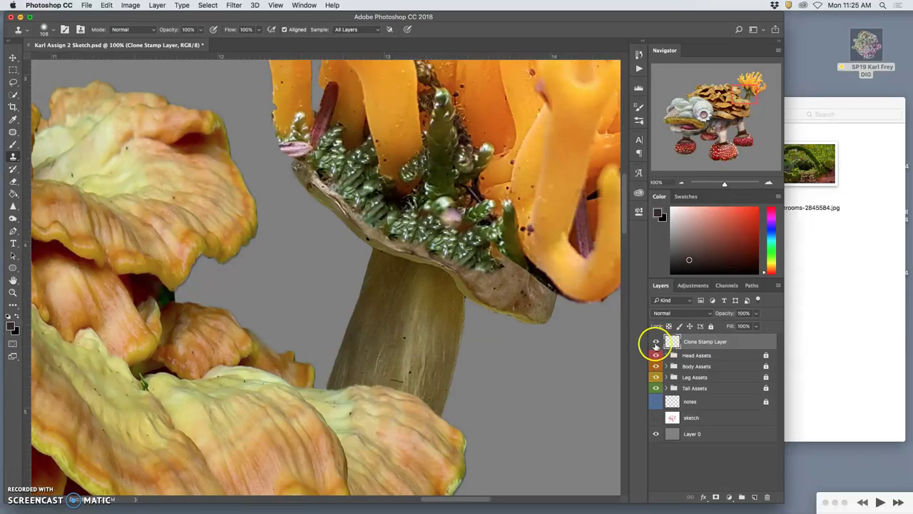
# Compare the image with the Clone Stamp Layer hidden and shown, and extend the cloned moss toward the cap's right end.
pyautogui.click(657, 343)
pyautogui.click(657, 343)
pyautogui.click(657, 343)
pyautogui.click(656, 343)
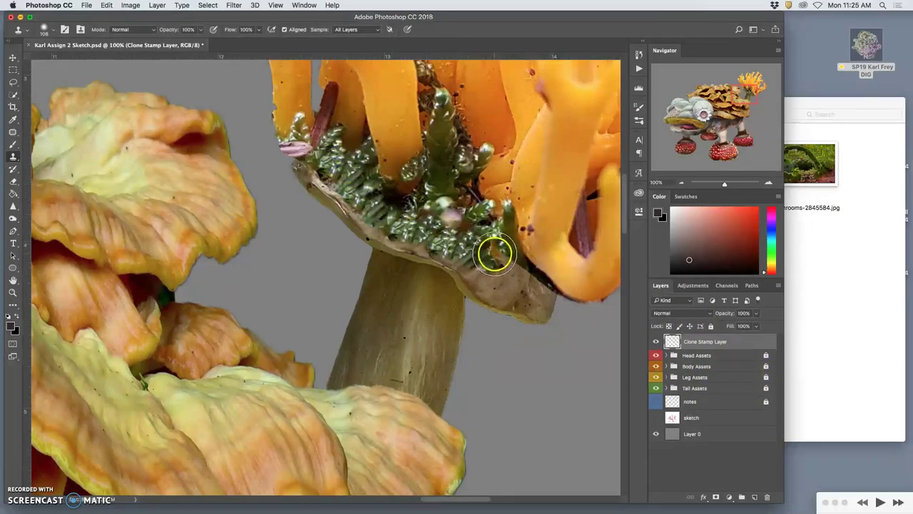
pyautogui.moveTo(501, 263)
pyautogui.mouseDown()
pyautogui.moveTo(509, 262)
pyautogui.moveTo(501, 228)
pyautogui.mouseUp()
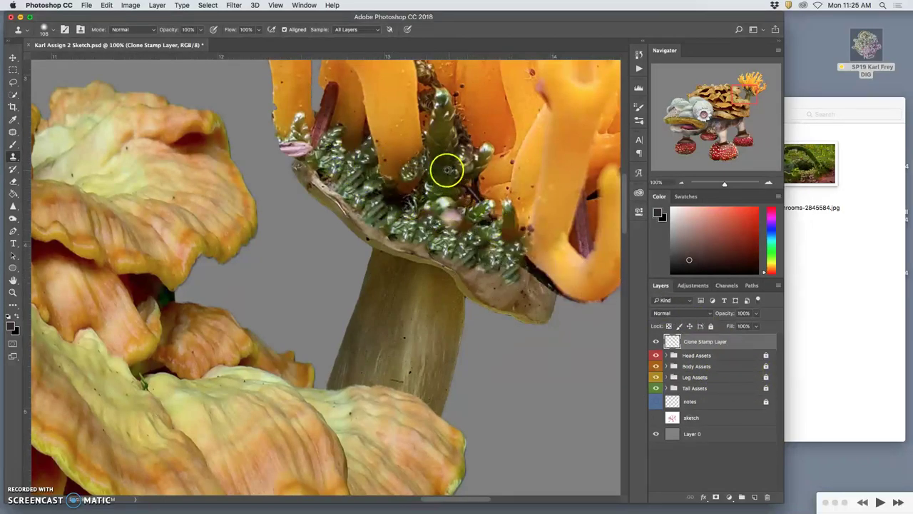
pyautogui.moveTo(517, 272); pyautogui.dragTo(541, 290)
# Try cloning the mushroom stem's texture onto the gray background beside its lower left edge, and undo that stroke.
pyautogui.moveTo(388, 378)
pyautogui.mouseDown()
pyautogui.moveTo(487, 311)
pyautogui.moveTo(400, 338)
pyautogui.moveTo(403, 307)
pyautogui.moveTo(372, 271)
pyautogui.moveTo(354, 199)
pyautogui.moveTo(432, 262)
pyautogui.moveTo(344, 190)
pyautogui.moveTo(349, 179)
pyautogui.moveTo(314, 167)
pyautogui.moveTo(406, 220)
pyautogui.moveTo(460, 298)
pyautogui.moveTo(421, 322)
pyautogui.moveTo(366, 319)
pyautogui.moveTo(388, 234)
pyautogui.moveTo(520, 303)
pyautogui.moveTo(437, 254)
pyautogui.mouseUp()
pyautogui.click(314, 362)
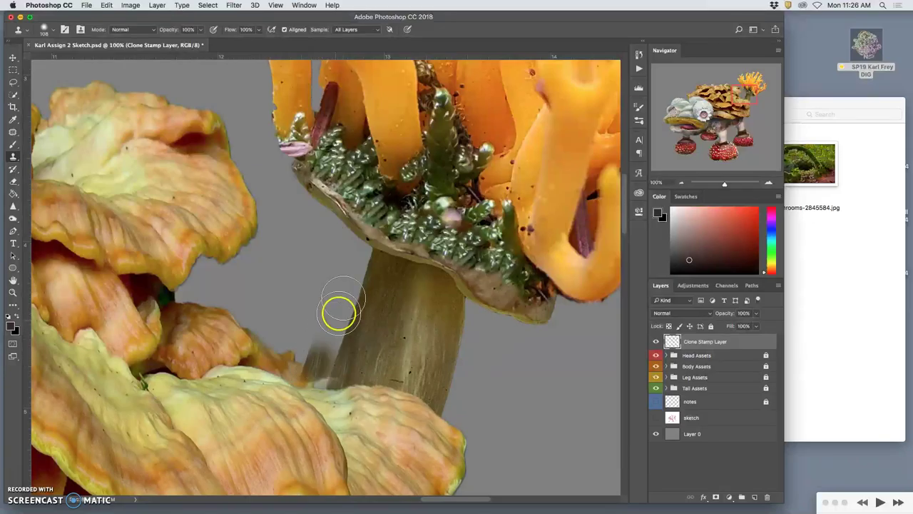
pyautogui.press('super+z')
# Check the Clone Stamp Layer hidden and shown, and erase cloned moss along the cap's left rim with a size 99 eraser at full opacity.
pyautogui.click(656, 342)
pyautogui.click(655, 342)
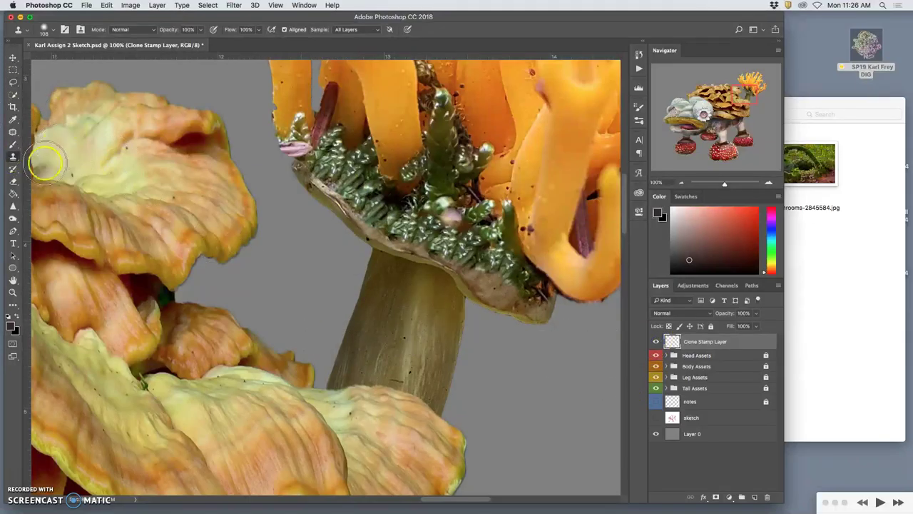
pyautogui.click(13, 180)
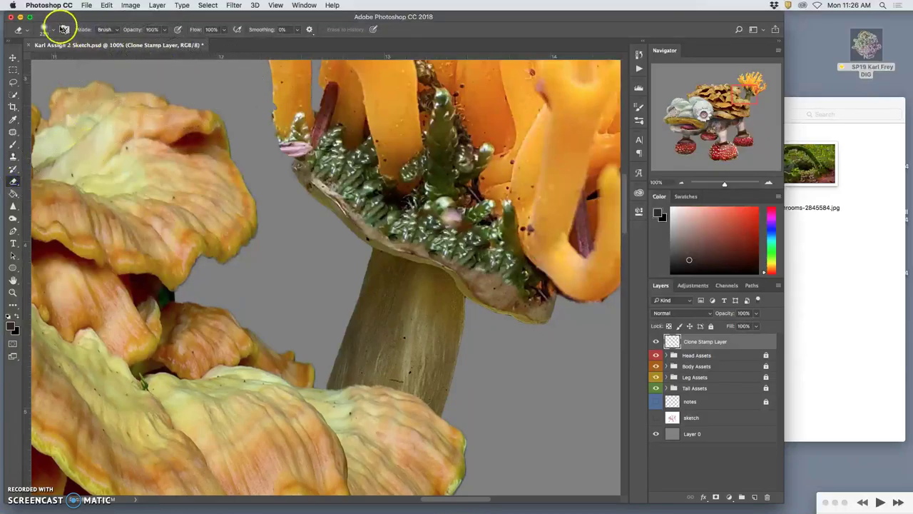
pyautogui.click(45, 30)
pyautogui.click(350, 235)
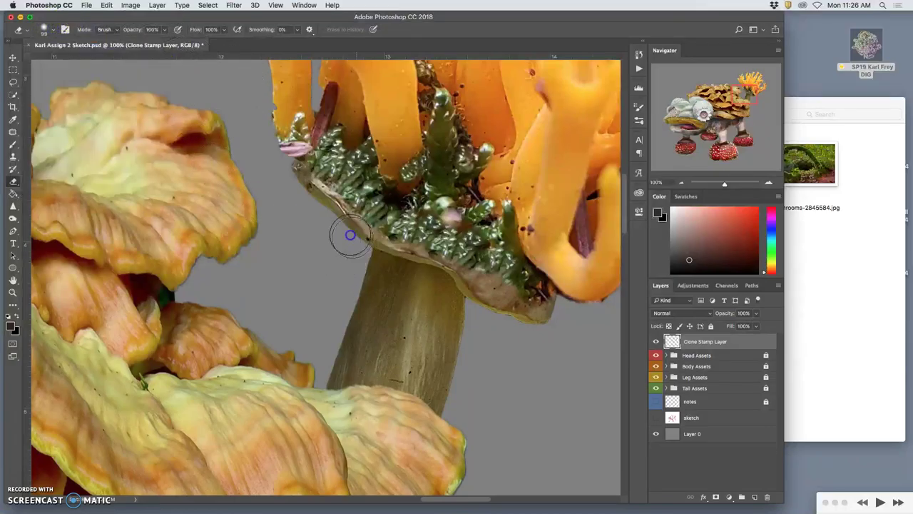
pyautogui.moveTo(352, 226); pyautogui.dragTo(328, 194)
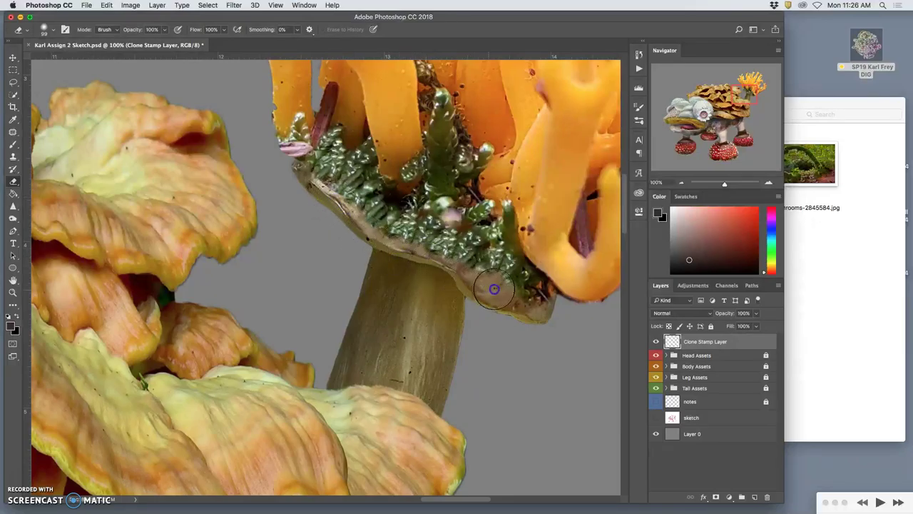
# Set the eraser's opacity to 42% and soften the cloned moss along the whole length of the cap's rim.
pyautogui.click(166, 29)
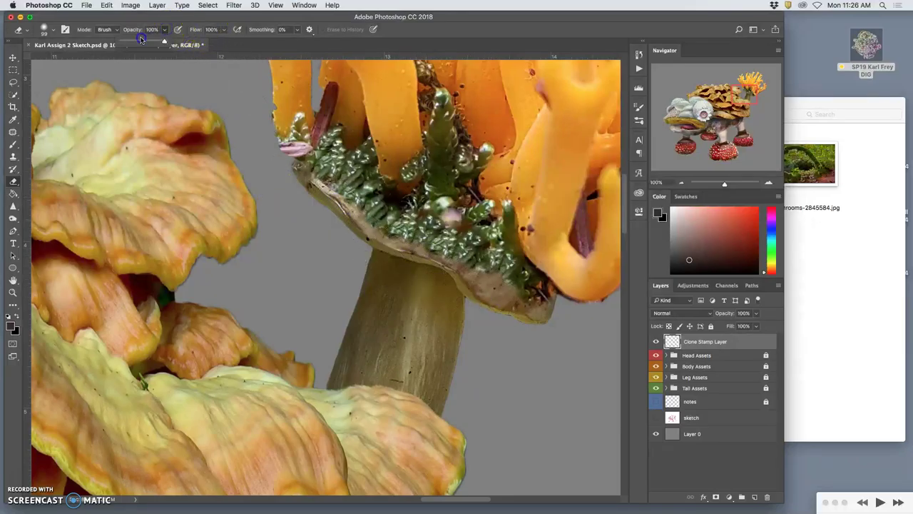
pyautogui.moveTo(382, 228)
pyautogui.mouseDown()
pyautogui.moveTo(420, 234)
pyautogui.moveTo(496, 281)
pyautogui.moveTo(500, 309)
pyautogui.moveTo(544, 293)
pyautogui.mouseUp()
pyautogui.moveTo(349, 209); pyautogui.dragTo(318, 179)
pyautogui.click(305, 165)
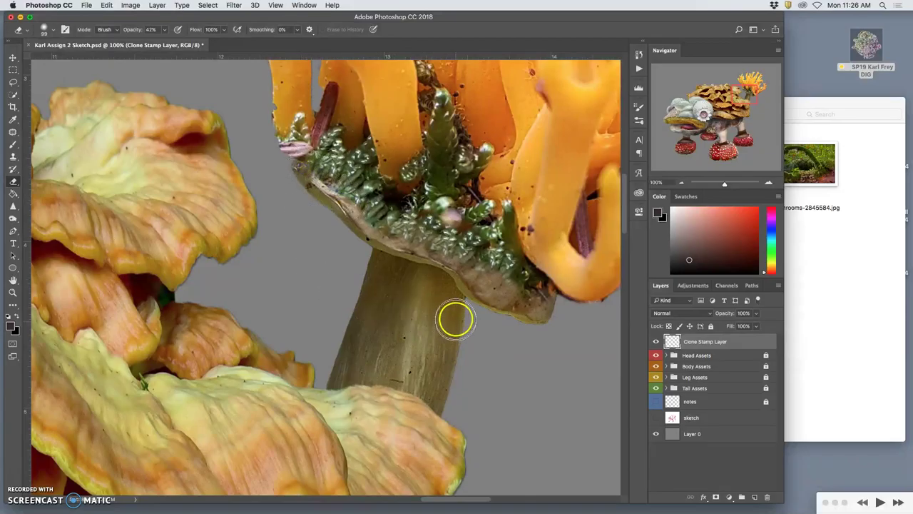
# Set the Clone Stamp tool's opacity to 42% and clone moss softly back over the left and right parts of the cap's rim.
pyautogui.click(14, 156)
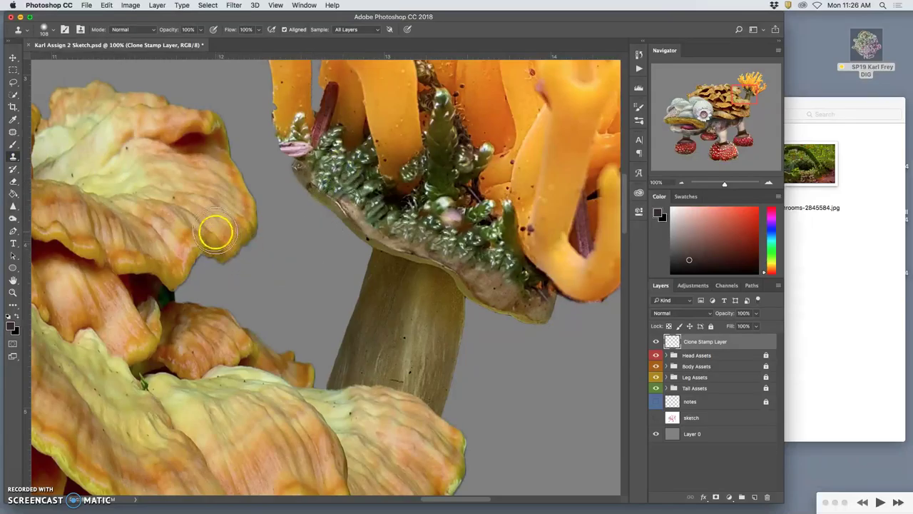
pyautogui.click(202, 30)
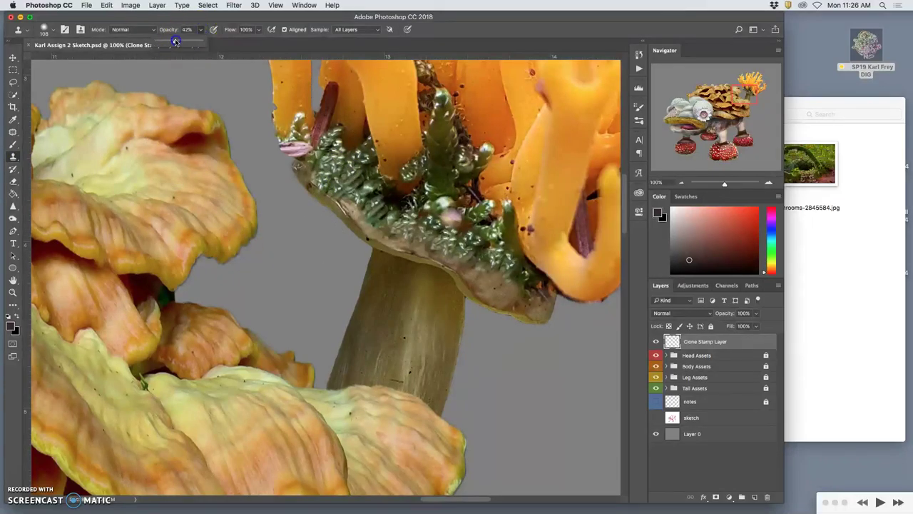
pyautogui.click(341, 194)
pyautogui.click(312, 177)
pyautogui.moveTo(308, 169)
pyautogui.mouseDown()
pyautogui.moveTo(367, 204)
pyautogui.moveTo(353, 185)
pyautogui.moveTo(363, 216)
pyautogui.moveTo(383, 228)
pyautogui.mouseUp()
pyautogui.moveTo(493, 258); pyautogui.dragTo(502, 272)
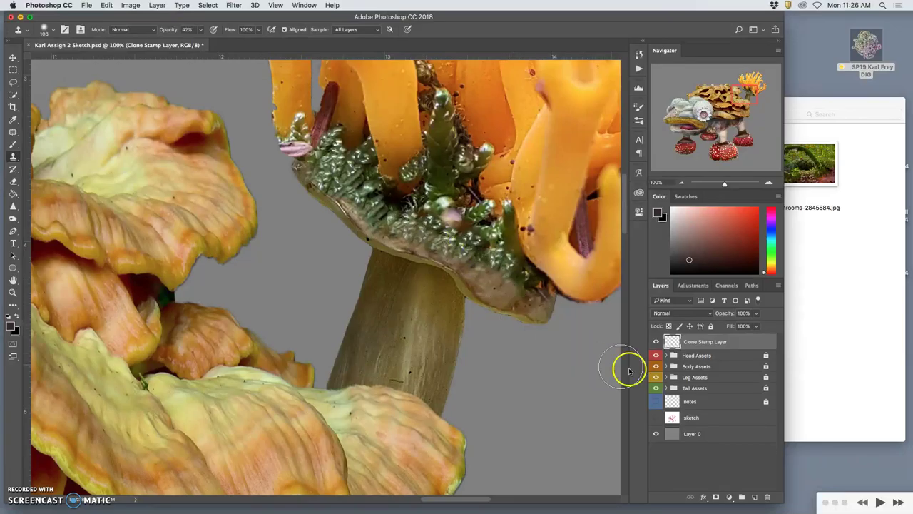
# Compare the moss blend at the tail base with the Clone Stamp Layer hidden and shown.
pyautogui.click(657, 343)
pyautogui.click(656, 343)
pyautogui.click(656, 343)
pyautogui.click(656, 343)
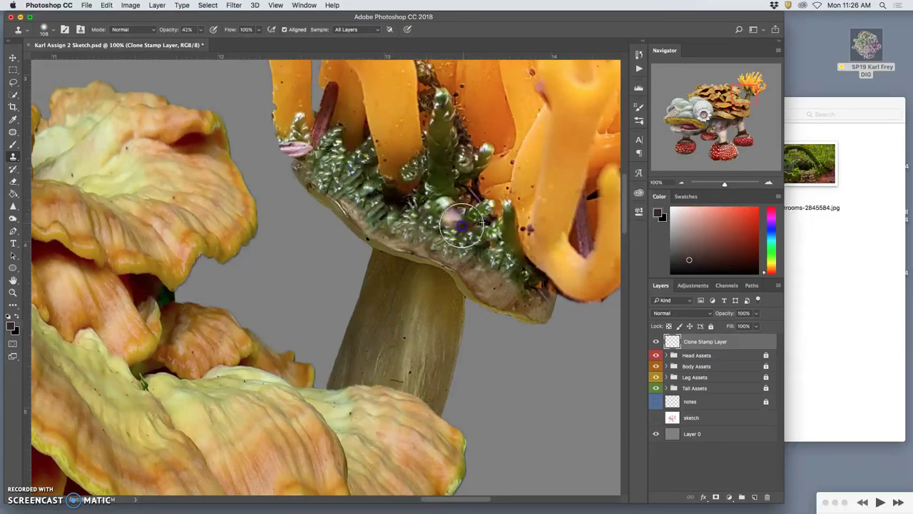
# Clone more moss around the pinkish spot at the tail base, undoing the stroke made near the cap's right end.
pyautogui.moveTo(457, 221)
pyautogui.mouseDown()
pyautogui.moveTo(434, 230)
pyautogui.moveTo(441, 196)
pyautogui.moveTo(448, 212)
pyautogui.mouseUp()
pyautogui.moveTo(569, 308)
pyautogui.mouseDown()
pyautogui.moveTo(555, 324)
pyautogui.moveTo(534, 304)
pyautogui.mouseUp()
pyautogui.press('super+z')
pyautogui.moveTo(434, 223); pyautogui.dragTo(442, 225)
pyautogui.moveTo(497, 293)
pyautogui.mouseDown()
pyautogui.moveTo(452, 296)
pyautogui.moveTo(407, 373)
pyautogui.moveTo(379, 351)
pyautogui.moveTo(383, 374)
pyautogui.mouseUp()
pyautogui.moveTo(357, 328); pyautogui.dragTo(364, 334)
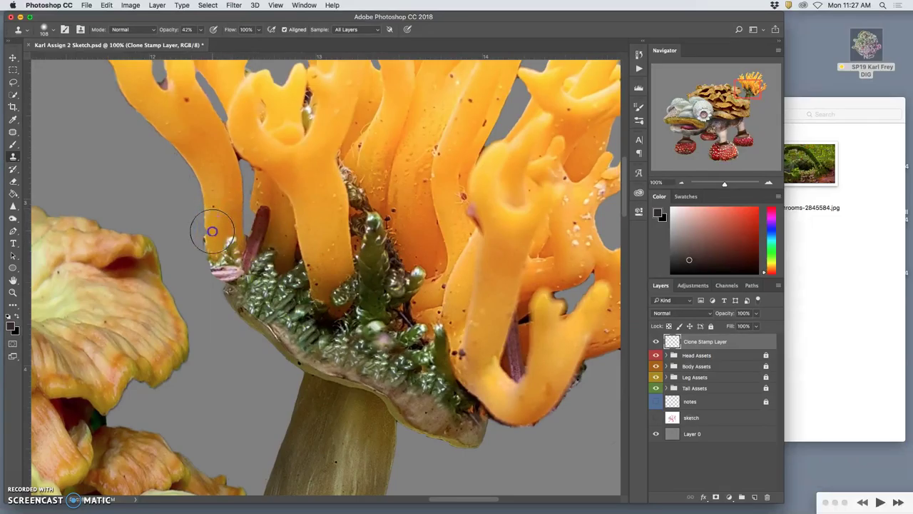
# Examine the purple twigs and orange branches of the tail for other areas that need retouching.
pyautogui.click(250, 231)
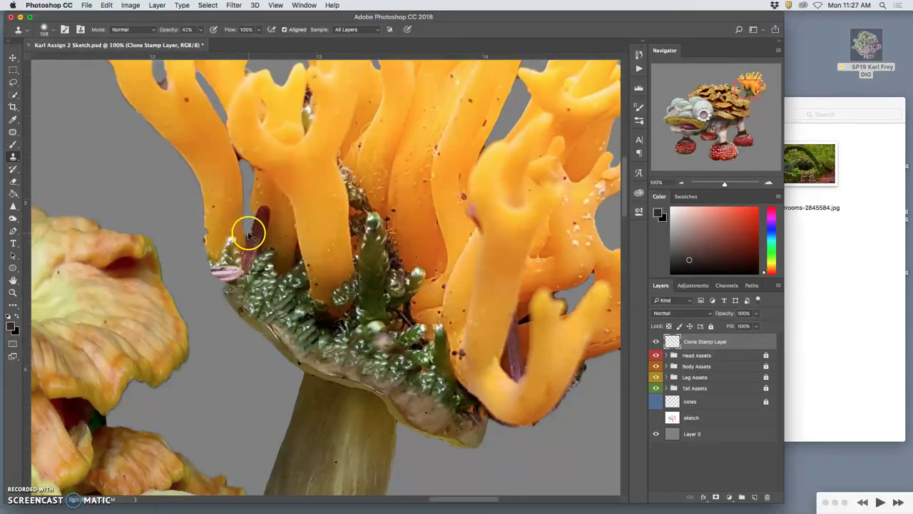
pyautogui.moveTo(360, 337)
pyautogui.mouseDown()
pyautogui.moveTo(264, 363)
pyautogui.moveTo(275, 283)
pyautogui.mouseUp()
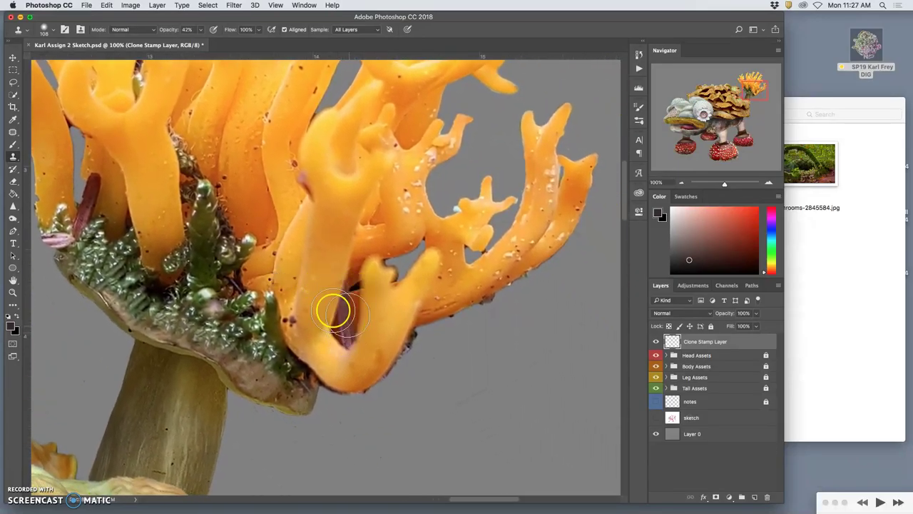
pyautogui.scroll(10, 334, 311)
pyautogui.hscroll(-3, 334, 311)
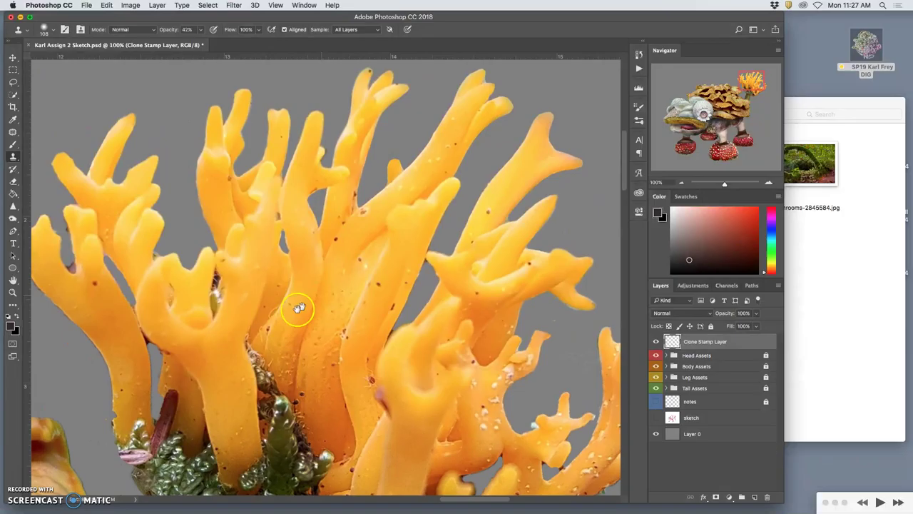
# Clone the cracked leaf texture below the eye upward over the dark body area beside the head.
pyautogui.moveTo(239, 374); pyautogui.dragTo(435, 57)
pyautogui.moveTo(232, 378); pyautogui.dragTo(460, 54)
pyautogui.moveTo(254, 315); pyautogui.dragTo(442, 72)
pyautogui.moveTo(295, 222)
pyautogui.mouseDown()
pyautogui.moveTo(331, 195)
pyautogui.moveTo(440, 152)
pyautogui.mouseUp()
pyautogui.moveTo(187, 371); pyautogui.dragTo(183, 375)
pyautogui.moveTo(211, 138)
pyautogui.mouseDown()
pyautogui.moveTo(194, 128)
pyautogui.moveTo(220, 134)
pyautogui.moveTo(198, 147)
pyautogui.mouseUp()
pyautogui.moveTo(169, 184)
pyautogui.mouseDown()
pyautogui.moveTo(147, 208)
pyautogui.moveTo(186, 208)
pyautogui.moveTo(214, 190)
pyautogui.moveTo(221, 300)
pyautogui.moveTo(208, 284)
pyautogui.moveTo(189, 337)
pyautogui.mouseUp()
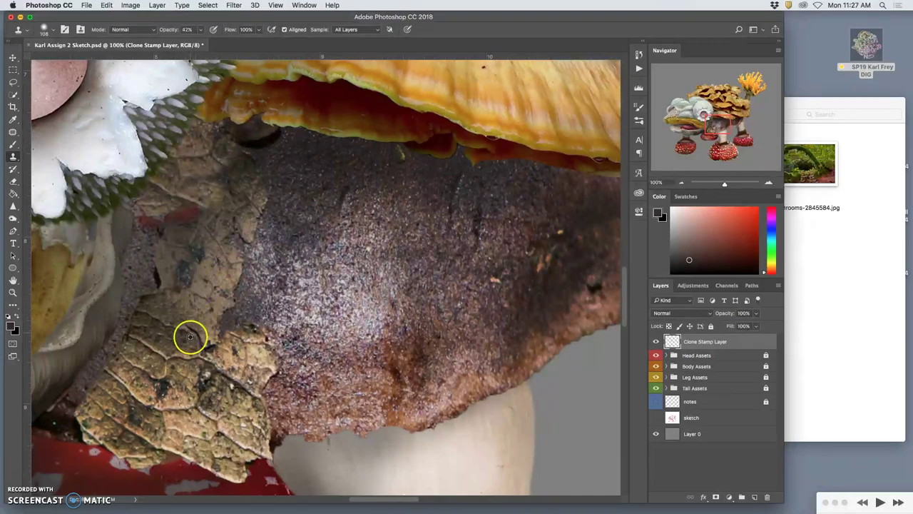
# Clone the leaf texture across the middle of the dark body and over the red patch and edge beside the head.
pyautogui.moveTo(357, 200)
pyautogui.mouseDown()
pyautogui.moveTo(267, 152)
pyautogui.moveTo(286, 167)
pyautogui.moveTo(345, 160)
pyautogui.moveTo(341, 184)
pyautogui.moveTo(287, 221)
pyautogui.moveTo(234, 313)
pyautogui.moveTo(125, 387)
pyautogui.moveTo(154, 380)
pyautogui.moveTo(319, 244)
pyautogui.moveTo(314, 223)
pyautogui.moveTo(376, 222)
pyautogui.moveTo(351, 164)
pyautogui.moveTo(317, 156)
pyautogui.moveTo(403, 179)
pyautogui.moveTo(426, 229)
pyautogui.moveTo(303, 255)
pyautogui.moveTo(263, 240)
pyautogui.moveTo(203, 368)
pyautogui.mouseUp()
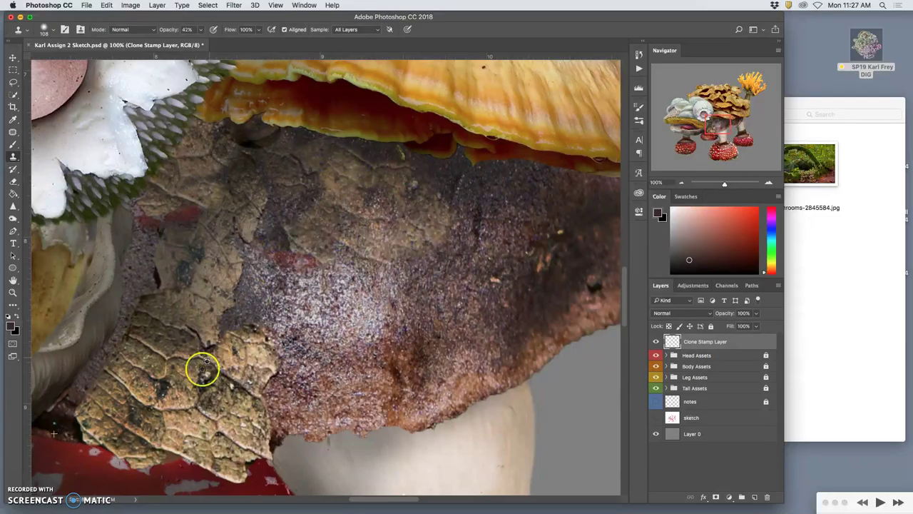
pyautogui.moveTo(306, 314)
pyautogui.mouseDown()
pyautogui.moveTo(299, 265)
pyautogui.moveTo(295, 293)
pyautogui.moveTo(330, 314)
pyautogui.moveTo(333, 330)
pyautogui.mouseUp()
pyautogui.moveTo(162, 262)
pyautogui.mouseDown()
pyautogui.moveTo(143, 238)
pyautogui.moveTo(153, 218)
pyautogui.mouseUp()
pyautogui.click(97, 375)
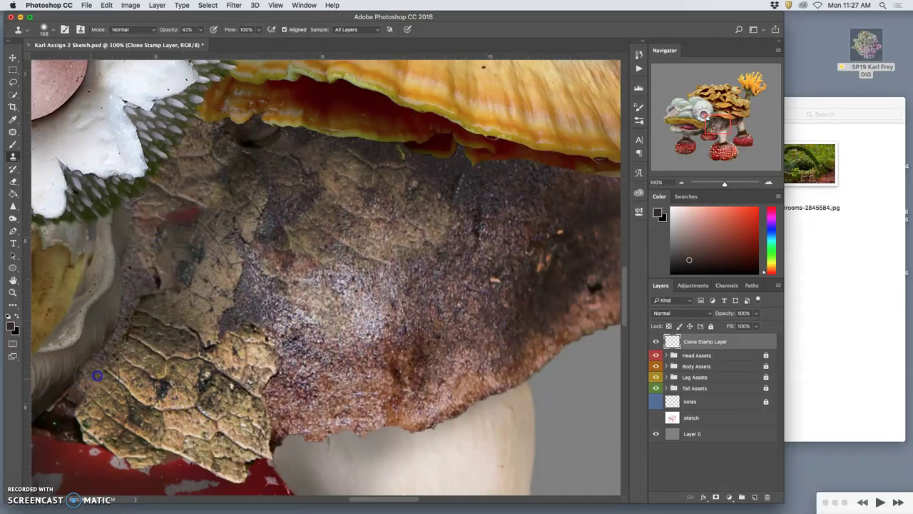
pyautogui.moveTo(134, 292); pyautogui.dragTo(142, 255)
pyautogui.moveTo(287, 263)
pyautogui.mouseDown()
pyautogui.moveTo(296, 253)
pyautogui.moveTo(367, 249)
pyautogui.mouseUp()
# Try cloning a dab of purple body texture onto the cracked leaf patch, and undo it.
pyautogui.click(199, 299)
pyautogui.press('super+z')
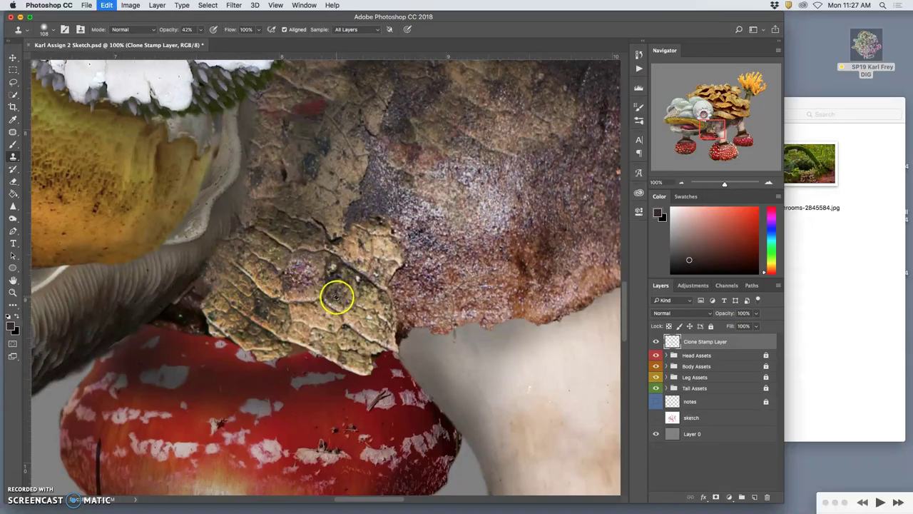
pyautogui.press('super+z')
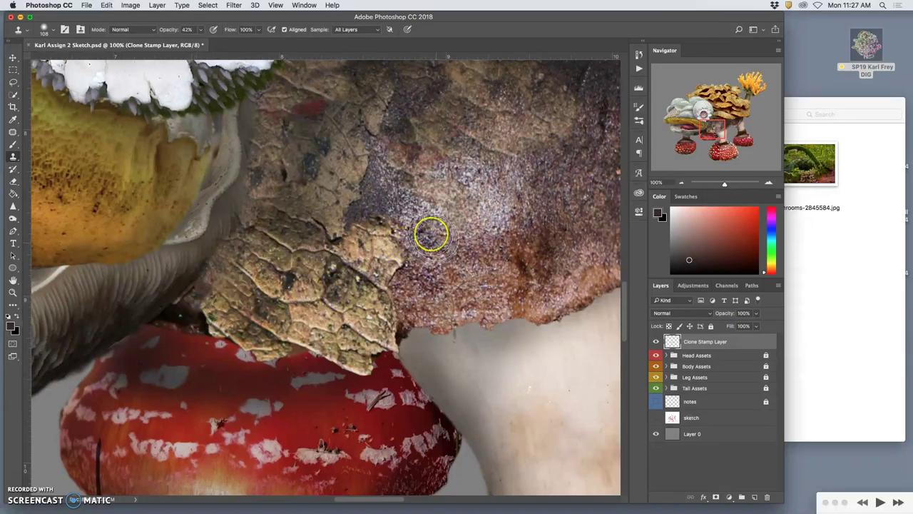
# Clone the leaf texture along the body's lower edge and down over the upper left side of the pale front leg.
pyautogui.click(402, 306)
pyautogui.moveTo(421, 312)
pyautogui.mouseDown()
pyautogui.moveTo(451, 321)
pyautogui.moveTo(413, 315)
pyautogui.moveTo(426, 300)
pyautogui.moveTo(461, 316)
pyautogui.moveTo(426, 292)
pyautogui.moveTo(418, 303)
pyautogui.moveTo(453, 321)
pyautogui.moveTo(462, 316)
pyautogui.moveTo(457, 294)
pyautogui.moveTo(482, 284)
pyautogui.moveTo(471, 268)
pyautogui.moveTo(433, 254)
pyautogui.moveTo(467, 255)
pyautogui.moveTo(463, 242)
pyautogui.moveTo(511, 296)
pyautogui.moveTo(485, 310)
pyautogui.mouseUp()
pyautogui.keyDown('alt'); pyautogui.click(314, 336); pyautogui.keyUp('alt')
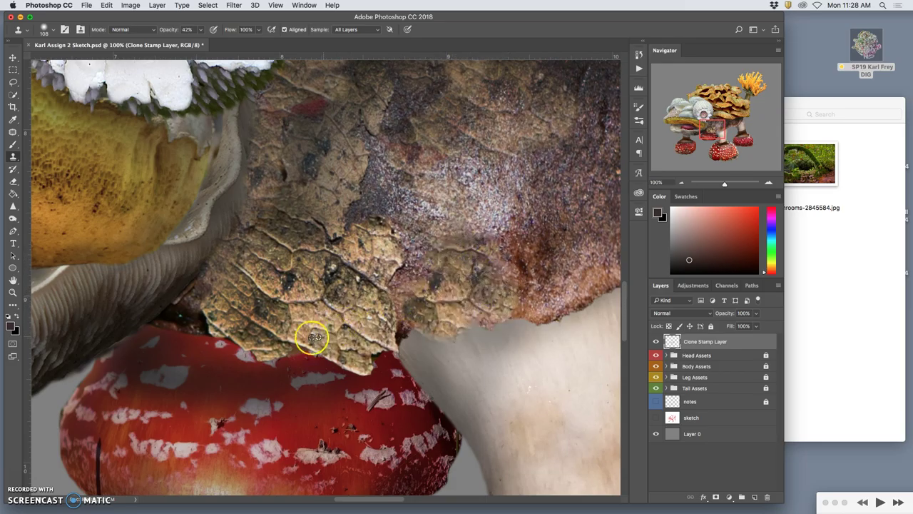
pyautogui.moveTo(416, 283); pyautogui.dragTo(303, 184)
pyautogui.click(222, 181)
pyautogui.click(206, 164)
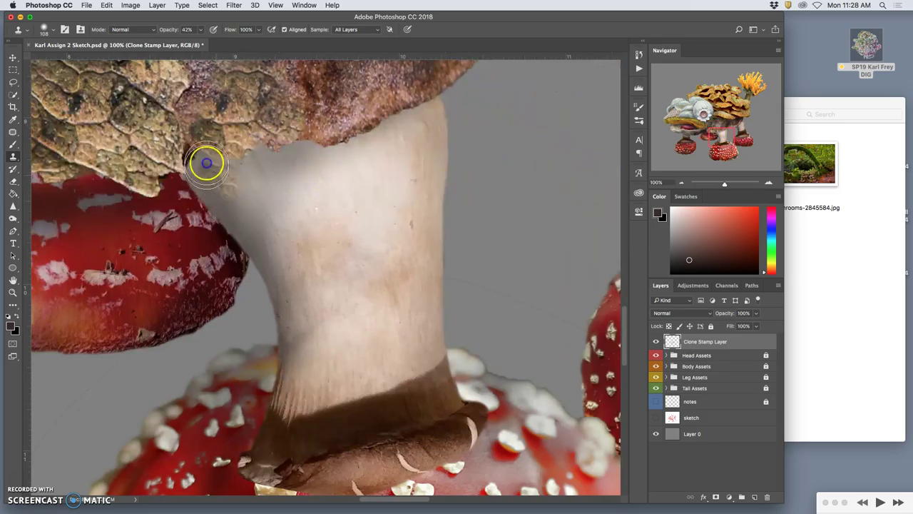
pyautogui.click(237, 184)
pyautogui.moveTo(276, 156)
pyautogui.mouseDown()
pyautogui.moveTo(304, 173)
pyautogui.moveTo(245, 198)
pyautogui.moveTo(210, 183)
pyautogui.moveTo(234, 249)
pyautogui.mouseUp()
pyautogui.moveTo(321, 209); pyautogui.dragTo(362, 293)
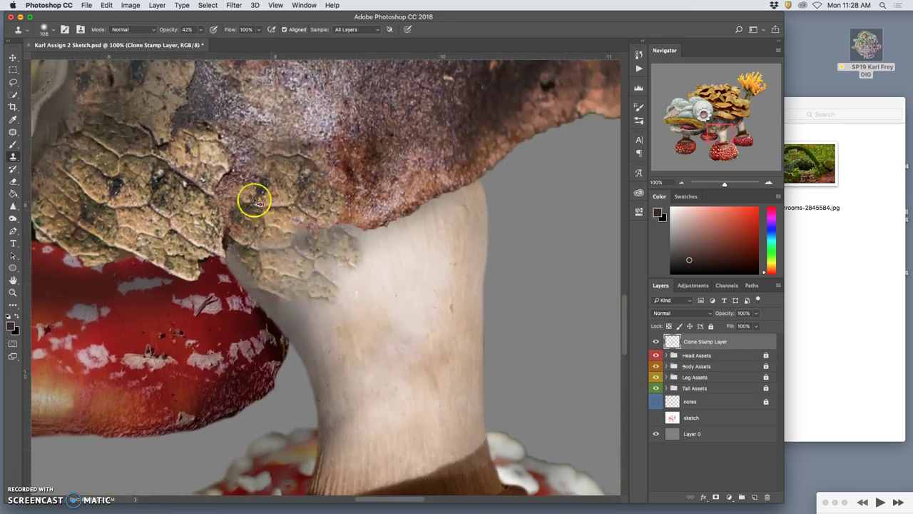
pyautogui.moveTo(296, 241)
pyautogui.mouseDown()
pyautogui.moveTo(349, 278)
pyautogui.moveTo(349, 289)
pyautogui.moveTo(335, 306)
pyautogui.moveTo(292, 309)
pyautogui.moveTo(317, 246)
pyautogui.mouseUp()
# Clone the speckled body texture farther down the front leg's left side and fade it into the pale stem.
pyautogui.keyDown('alt'); pyautogui.click(244, 117); pyautogui.keyUp('alt')
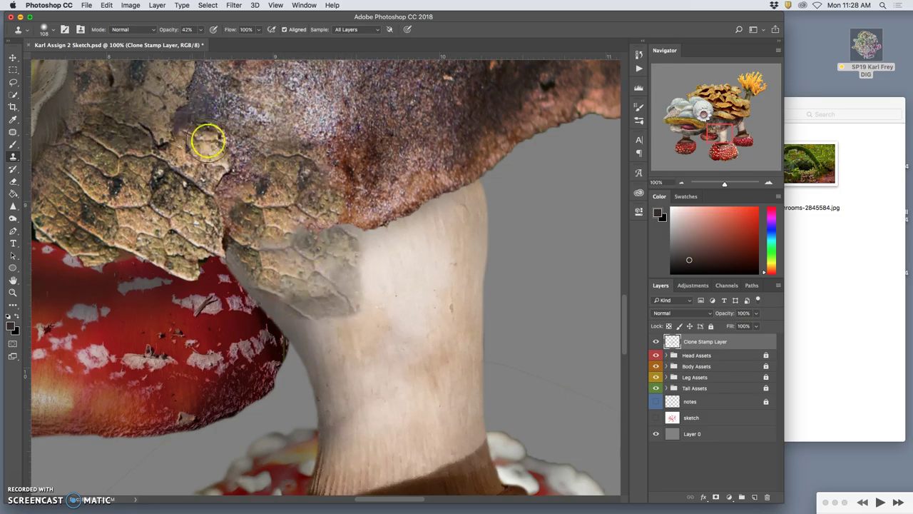
pyautogui.moveTo(292, 307)
pyautogui.mouseDown()
pyautogui.moveTo(321, 336)
pyautogui.moveTo(330, 361)
pyautogui.moveTo(341, 333)
pyautogui.moveTo(336, 373)
pyautogui.moveTo(351, 335)
pyautogui.moveTo(339, 378)
pyautogui.moveTo(295, 321)
pyautogui.mouseUp()
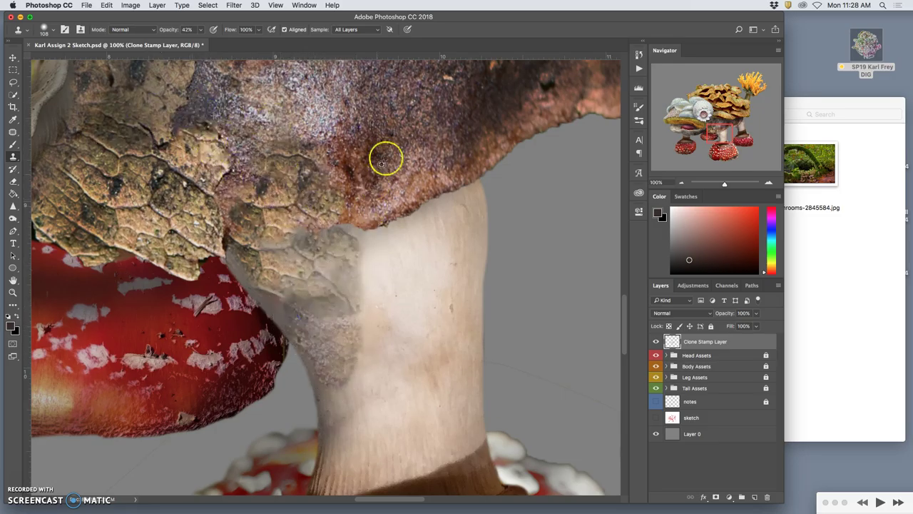
pyautogui.moveTo(307, 257)
pyautogui.mouseDown()
pyautogui.moveTo(281, 290)
pyautogui.moveTo(281, 306)
pyautogui.moveTo(240, 281)
pyautogui.moveTo(229, 257)
pyautogui.moveTo(353, 342)
pyautogui.moveTo(343, 366)
pyautogui.mouseUp()
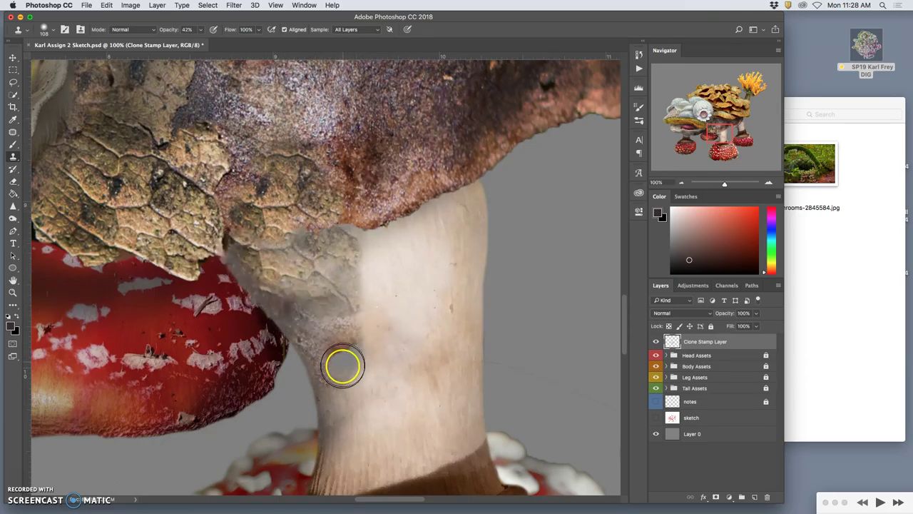
pyautogui.click(463, 273)
# Compare the creature's body and front leg at 33.3% zoom with the Clone Stamp Layer hidden and shown.
pyautogui.press('super+minus')
pyautogui.press('super+minus')
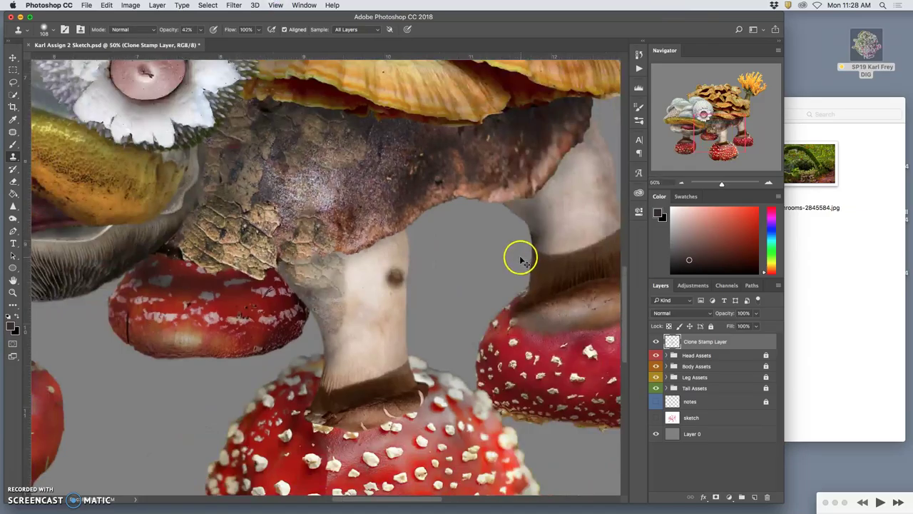
pyautogui.press('super+minus')
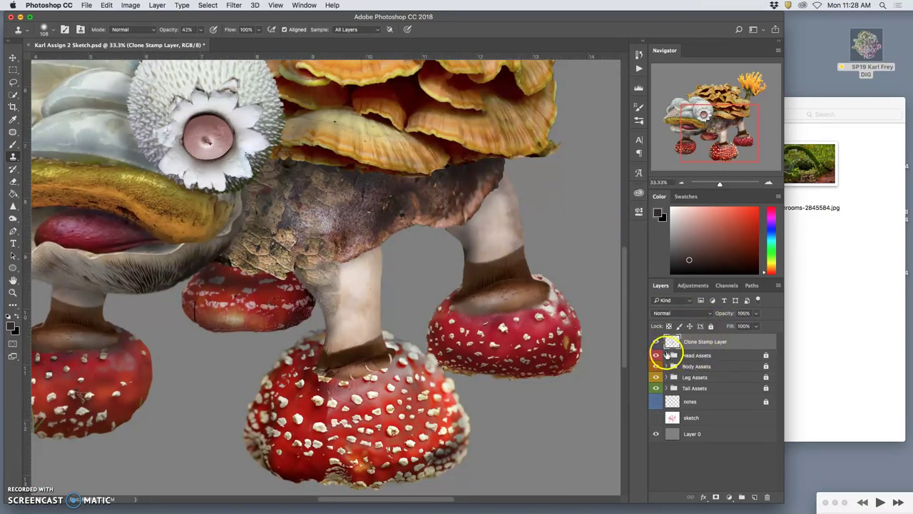
pyautogui.click(657, 342)
pyautogui.click(657, 342)
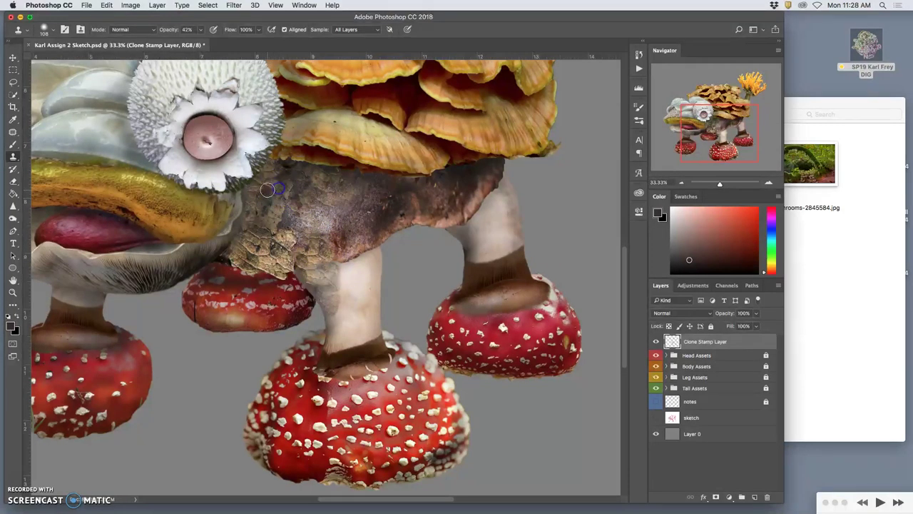
# Clone the leathery body texture across the dark body and along the seam beneath the orange shelf mushrooms.
pyautogui.keyDown('alt'); pyautogui.click(288, 183); pyautogui.keyUp('alt')
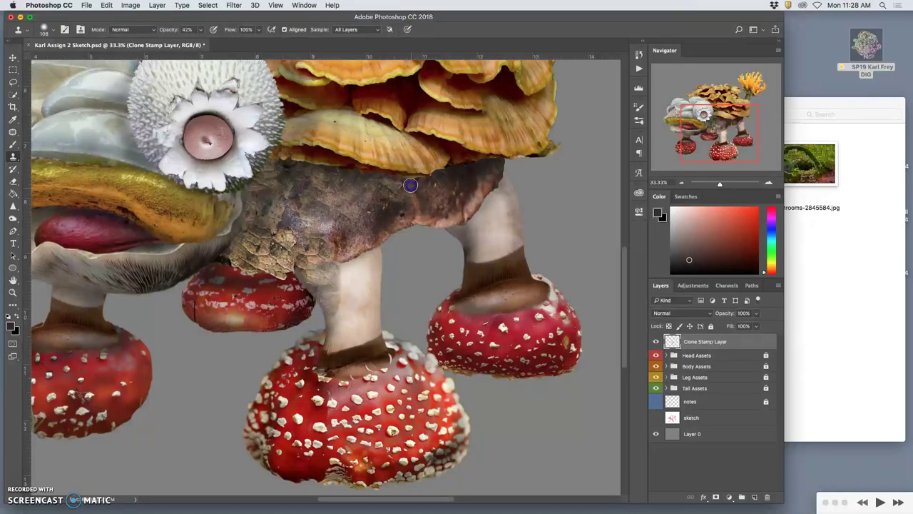
pyautogui.moveTo(280, 278)
pyautogui.mouseDown()
pyautogui.moveTo(216, 273)
pyautogui.moveTo(229, 258)
pyautogui.moveTo(257, 259)
pyautogui.mouseUp()
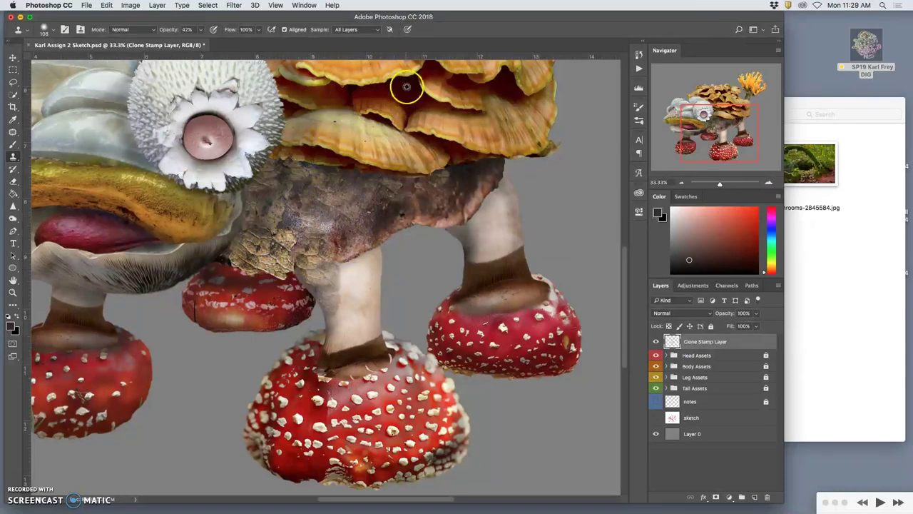
pyautogui.moveTo(336, 146); pyautogui.dragTo(297, 166)
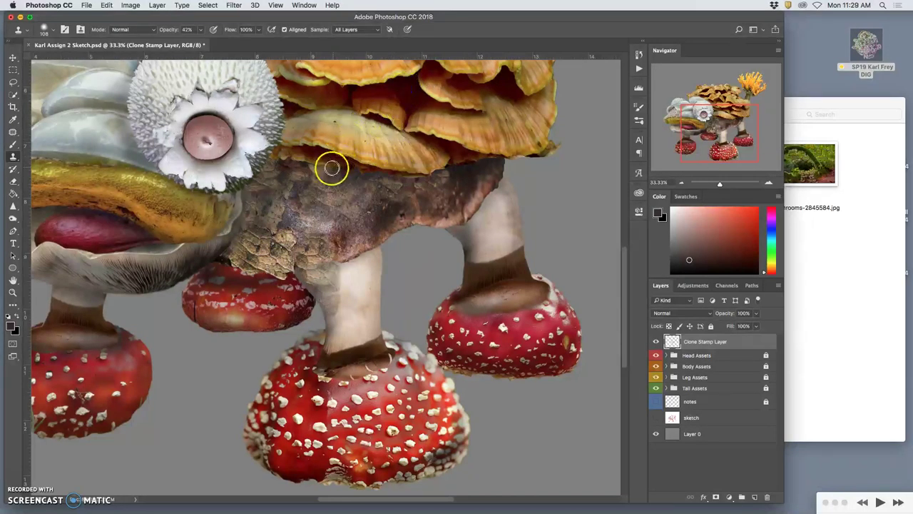
pyautogui.moveTo(370, 165)
pyautogui.mouseDown()
pyautogui.moveTo(344, 188)
pyautogui.moveTo(460, 178)
pyautogui.mouseUp()
pyautogui.moveTo(341, 179); pyautogui.dragTo(309, 171)
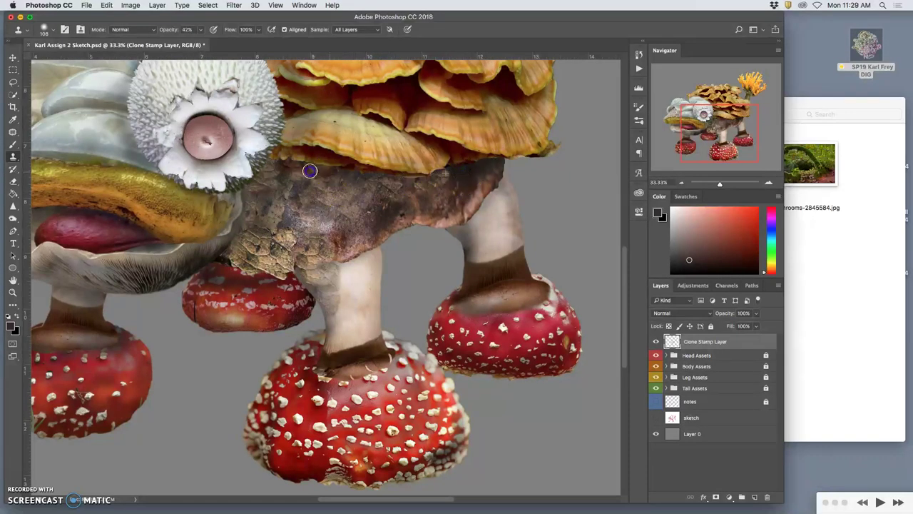
pyautogui.moveTo(395, 169); pyautogui.dragTo(322, 169)
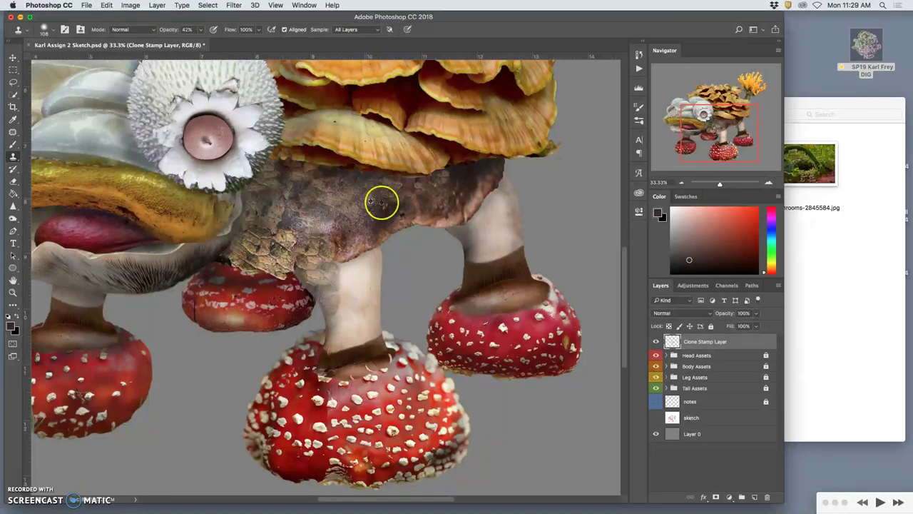
# Clone texture over the leaf patch beside the creature's chin to blend it into the head and body.
pyautogui.moveTo(275, 239)
pyautogui.mouseDown()
pyautogui.moveTo(304, 227)
pyautogui.moveTo(300, 242)
pyautogui.moveTo(310, 172)
pyautogui.moveTo(281, 228)
pyautogui.moveTo(282, 220)
pyautogui.moveTo(290, 260)
pyautogui.moveTo(252, 224)
pyautogui.moveTo(298, 241)
pyautogui.moveTo(269, 261)
pyautogui.mouseUp()
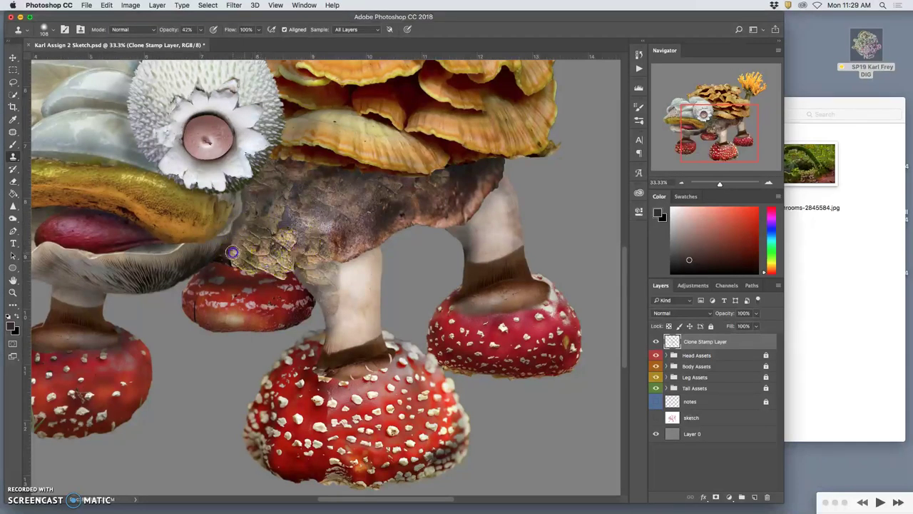
pyautogui.moveTo(289, 247); pyautogui.dragTo(246, 260)
pyautogui.click(275, 259)
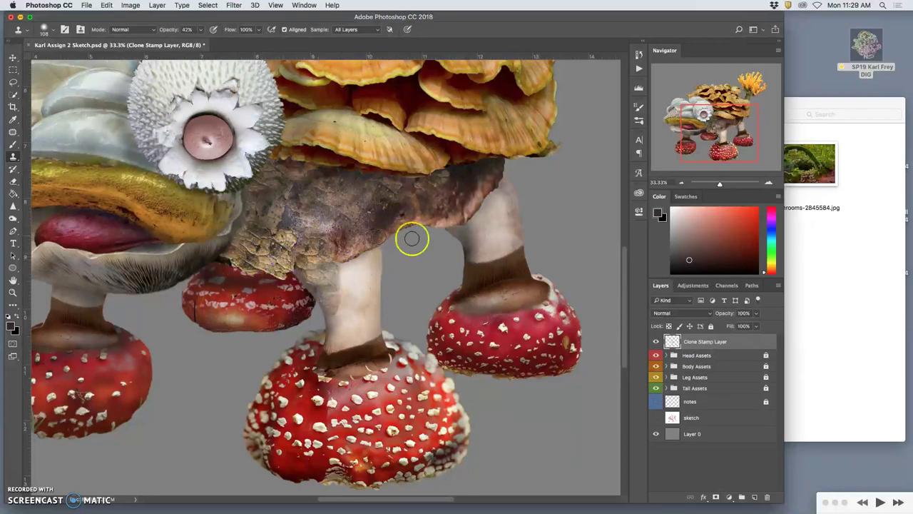
# Clone the leathery body texture along the body's rear edge onto the rear leg, and compare with the Clone Stamp Layer hidden and shown.
pyautogui.click(450, 205)
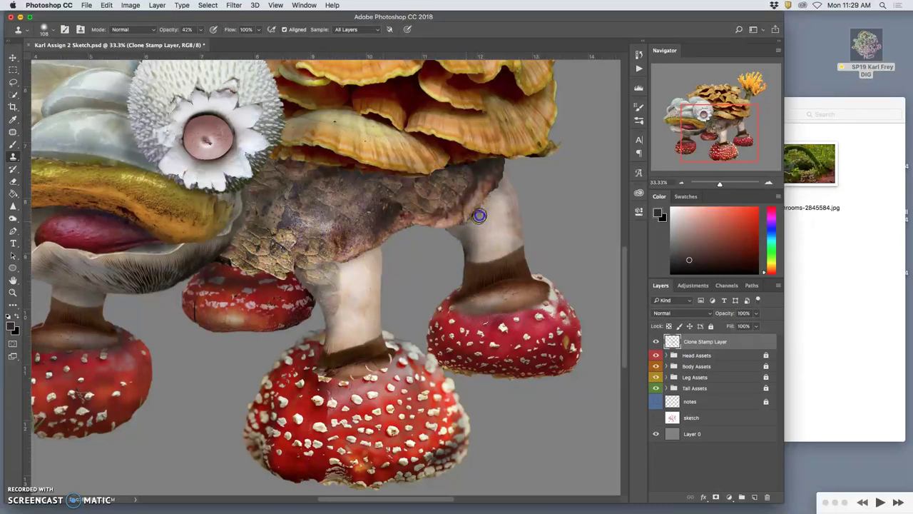
pyautogui.keyDown('alt'); pyautogui.click(481, 179); pyautogui.keyUp('alt')
pyautogui.keyDown('alt'); pyautogui.click(483, 163); pyautogui.keyUp('alt')
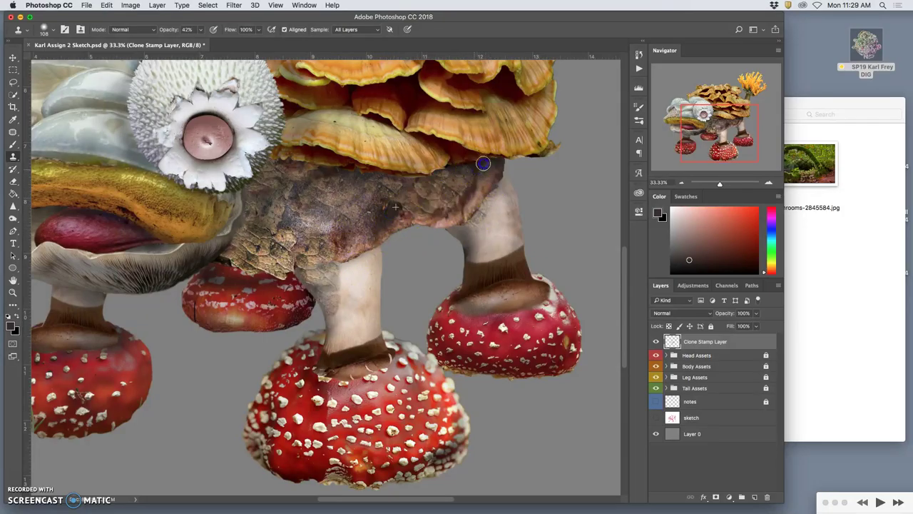
pyautogui.click(466, 195)
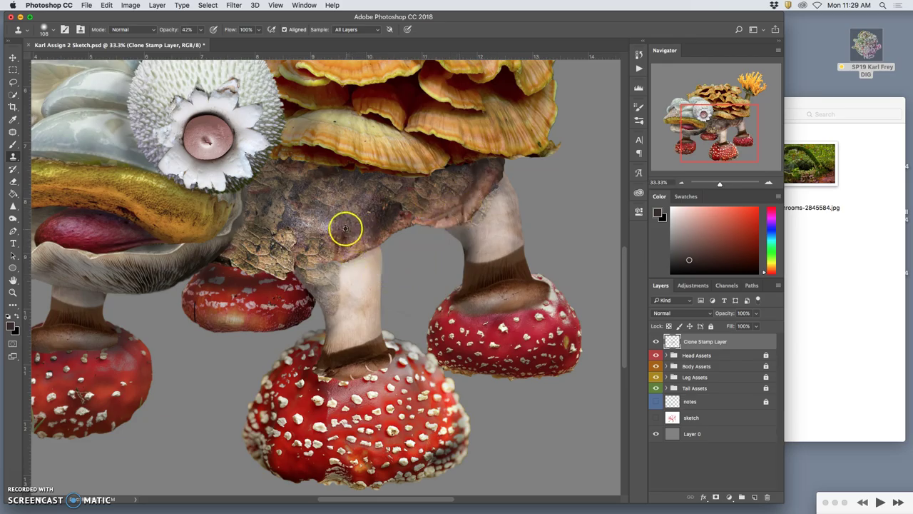
pyautogui.keyDown('alt'); pyautogui.click(450, 207); pyautogui.keyUp('alt')
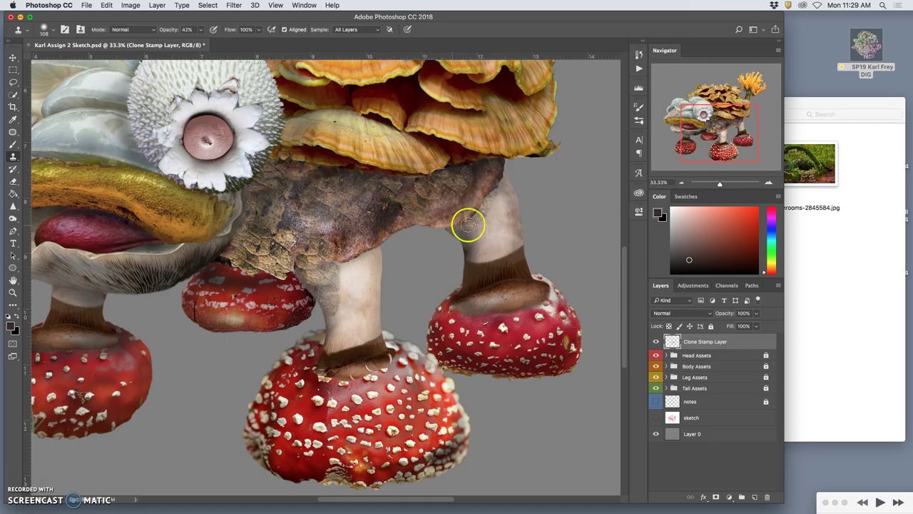
pyautogui.click(656, 342)
pyautogui.click(656, 342)
pyautogui.click(656, 342)
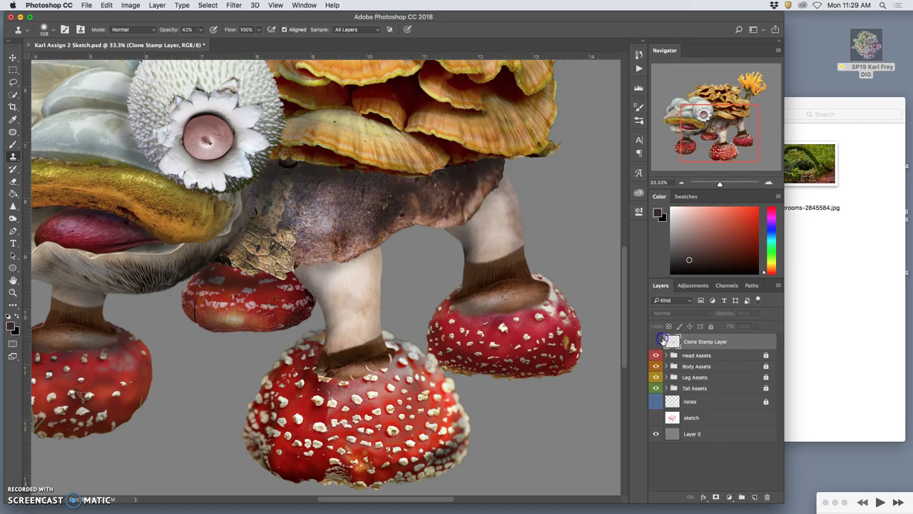
pyautogui.click(656, 342)
# Clone brown stem texture over the collar at the base of the large front leg to blend it into the red cap.
pyautogui.click(504, 329)
pyautogui.keyDown('alt'); pyautogui.click(324, 287); pyautogui.keyUp('alt')
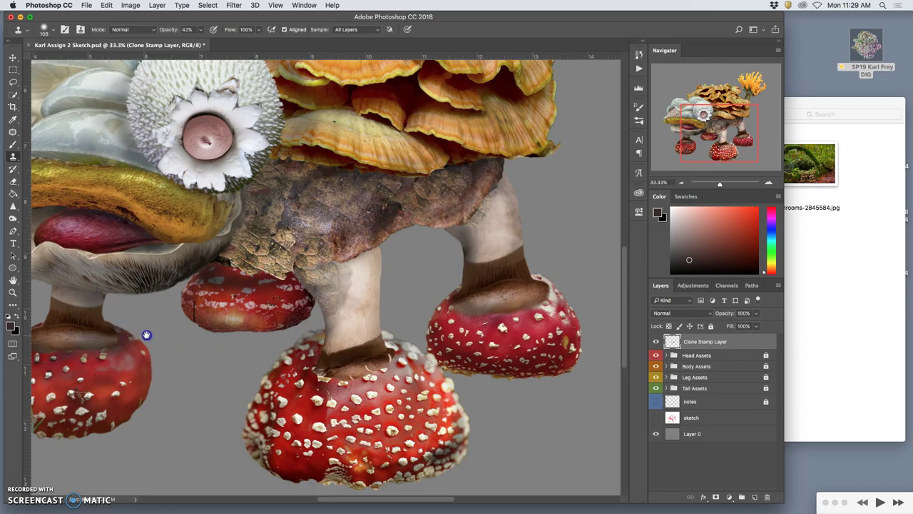
pyautogui.hscroll(-5, 157, 334)
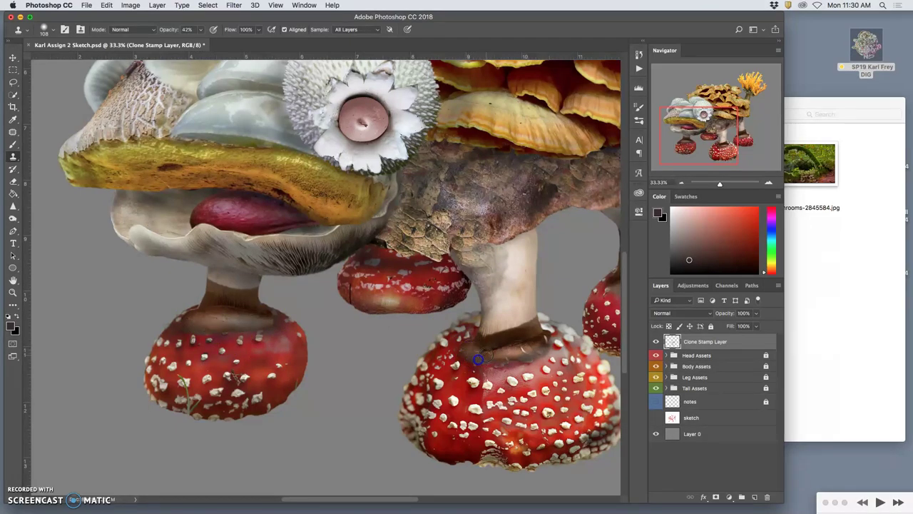
pyautogui.click(475, 338)
pyautogui.moveTo(395, 326); pyautogui.dragTo(470, 335)
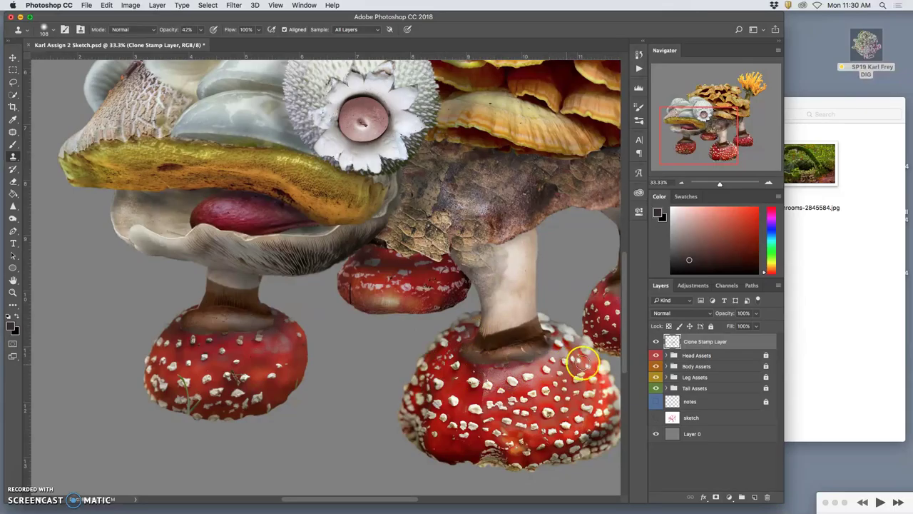
pyautogui.hscroll(10, 457, 367)
pyautogui.moveTo(365, 375)
pyautogui.mouseDown()
pyautogui.moveTo(403, 353)
pyautogui.moveTo(398, 364)
pyautogui.moveTo(334, 377)
pyautogui.moveTo(363, 350)
pyautogui.moveTo(436, 313)
pyautogui.moveTo(391, 327)
pyautogui.mouseUp()
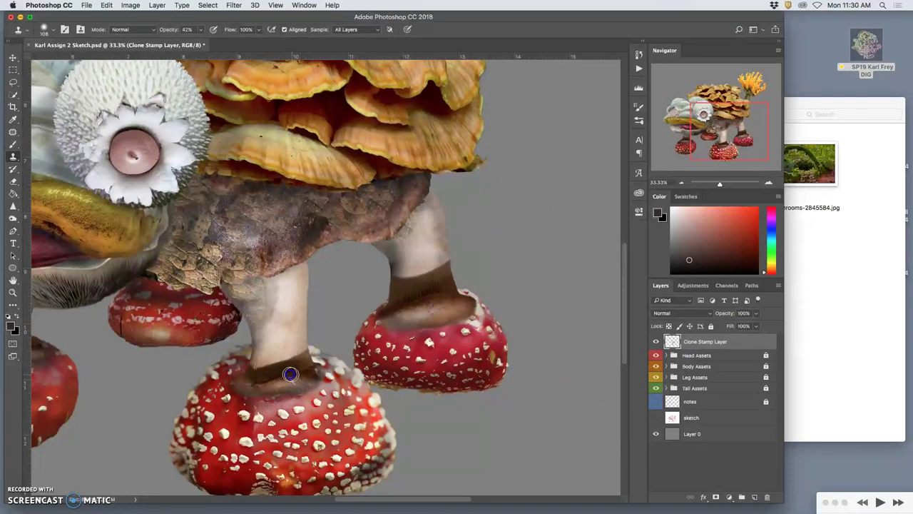
pyautogui.moveTo(399, 348)
pyautogui.mouseDown()
pyautogui.moveTo(316, 434)
pyautogui.moveTo(302, 407)
pyautogui.moveTo(359, 410)
pyautogui.moveTo(387, 400)
pyautogui.mouseUp()
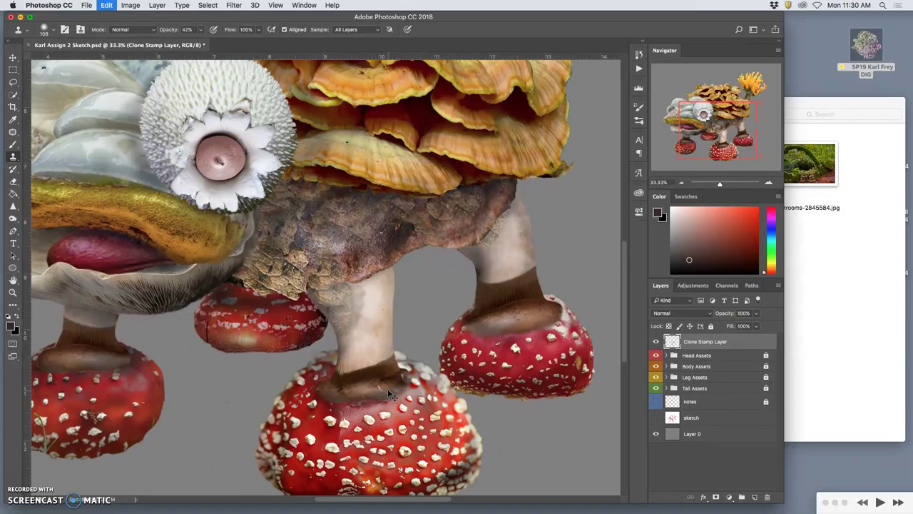
# Soften the cloned texture across the body and upper legs with a size 364 Eraser at 17% opacity.
pyautogui.click(12, 180)
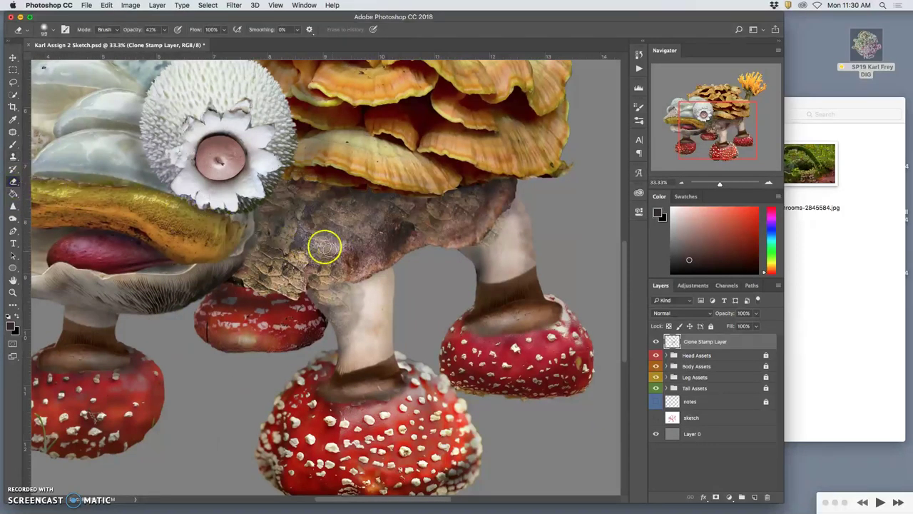
pyautogui.click(166, 31)
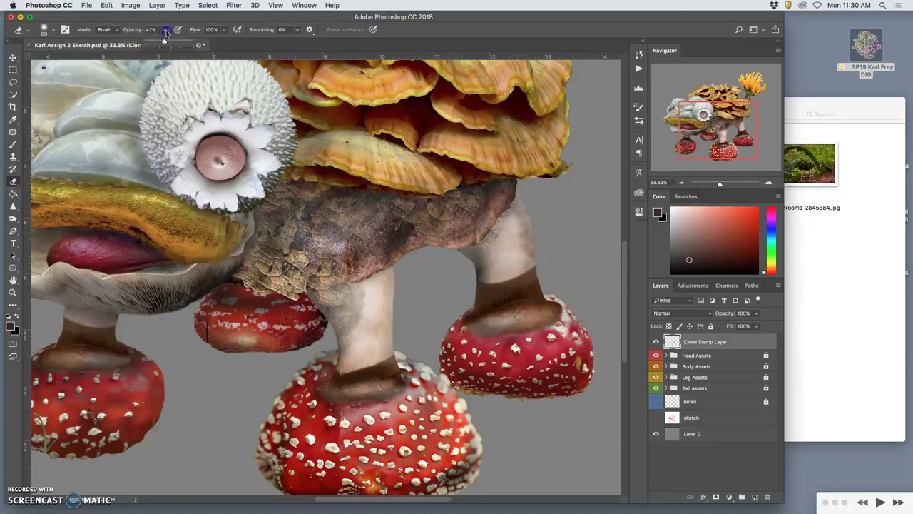
pyautogui.click(52, 33)
pyautogui.click(107, 60)
pyautogui.moveTo(434, 223)
pyautogui.mouseDown()
pyautogui.moveTo(522, 202)
pyautogui.moveTo(458, 254)
pyautogui.moveTo(401, 259)
pyautogui.moveTo(363, 301)
pyautogui.moveTo(348, 289)
pyautogui.moveTo(356, 319)
pyautogui.mouseUp()
pyautogui.moveTo(502, 257)
pyautogui.mouseDown()
pyautogui.moveTo(493, 255)
pyautogui.moveTo(495, 240)
pyautogui.moveTo(507, 235)
pyautogui.moveTo(487, 238)
pyautogui.mouseUp()
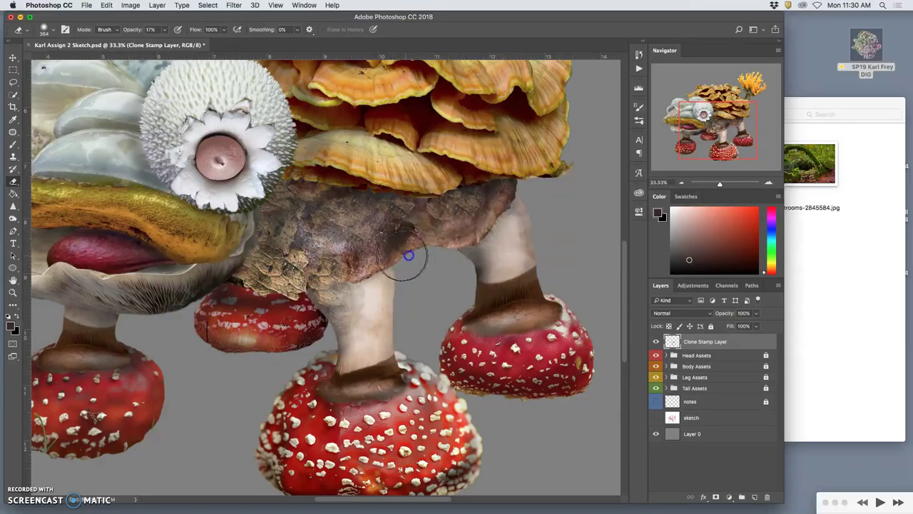
pyautogui.moveTo(366, 411)
pyautogui.mouseDown()
pyautogui.moveTo(481, 360)
pyautogui.moveTo(424, 387)
pyautogui.moveTo(346, 388)
pyautogui.moveTo(343, 409)
pyautogui.moveTo(196, 391)
pyautogui.mouseUp()
# Lasso the ragged scraps beneath the orange shelf mushrooms on Layer 12 with a 2 px feather, delete them and deselect.
pyautogui.press('super+minus')
pyautogui.press('super+minus')
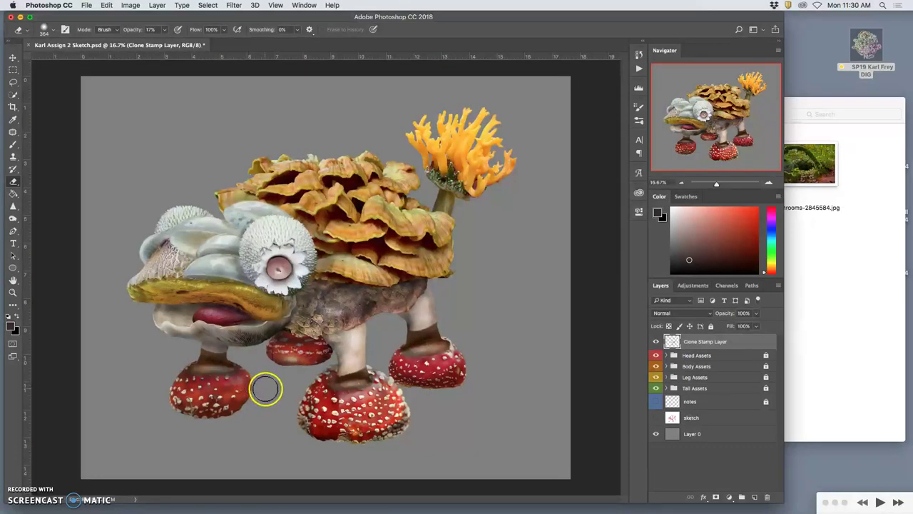
pyautogui.moveTo(266, 389)
pyautogui.mouseDown()
pyautogui.moveTo(255, 350)
pyautogui.moveTo(384, 271)
pyautogui.moveTo(448, 219)
pyautogui.moveTo(447, 183)
pyautogui.moveTo(475, 157)
pyautogui.mouseUp()
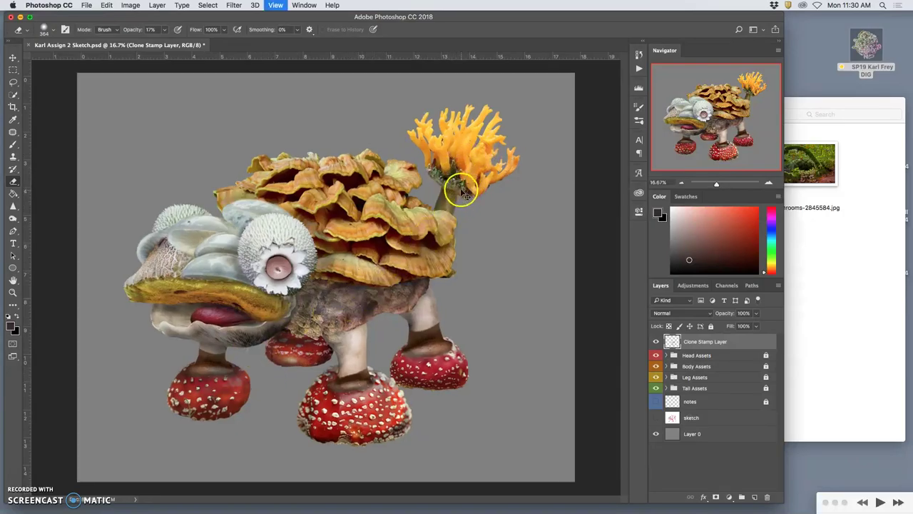
pyautogui.scroll(3, 459, 188)
pyautogui.moveTo(493, 205); pyautogui.dragTo(252, 187)
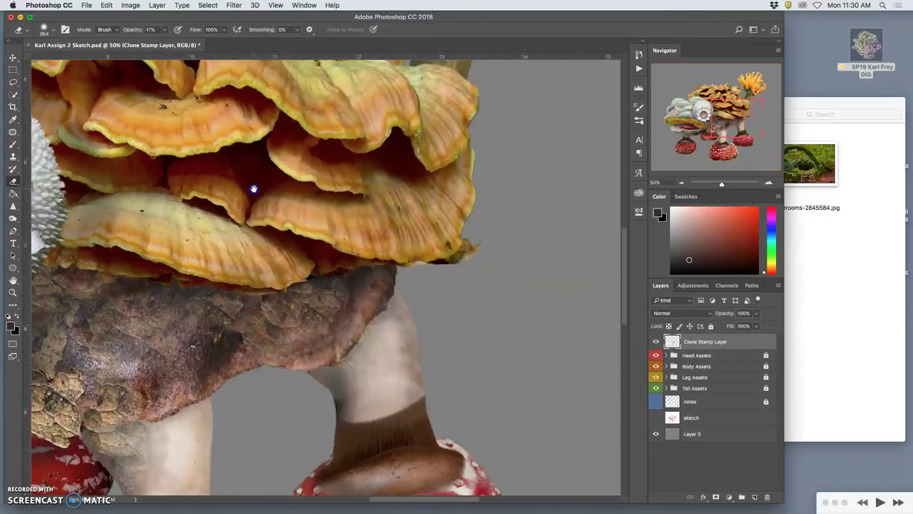
pyautogui.click(12, 59)
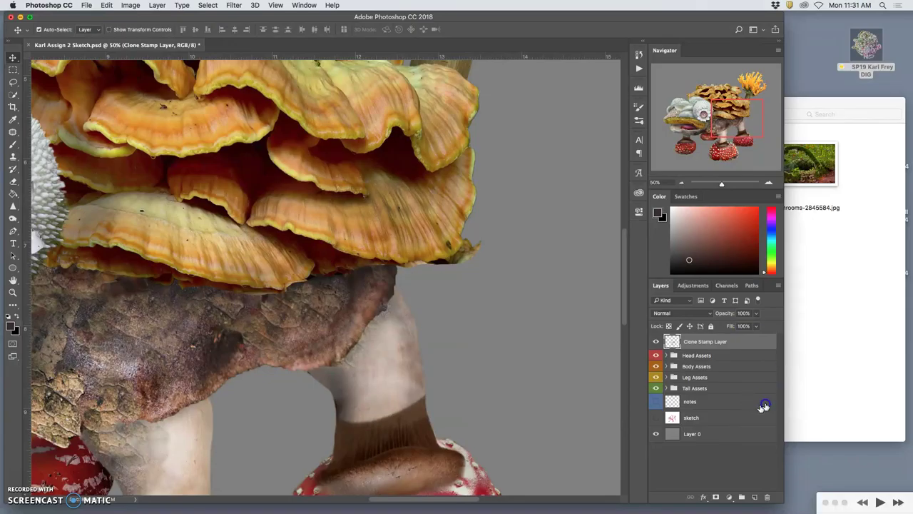
pyautogui.click(354, 235)
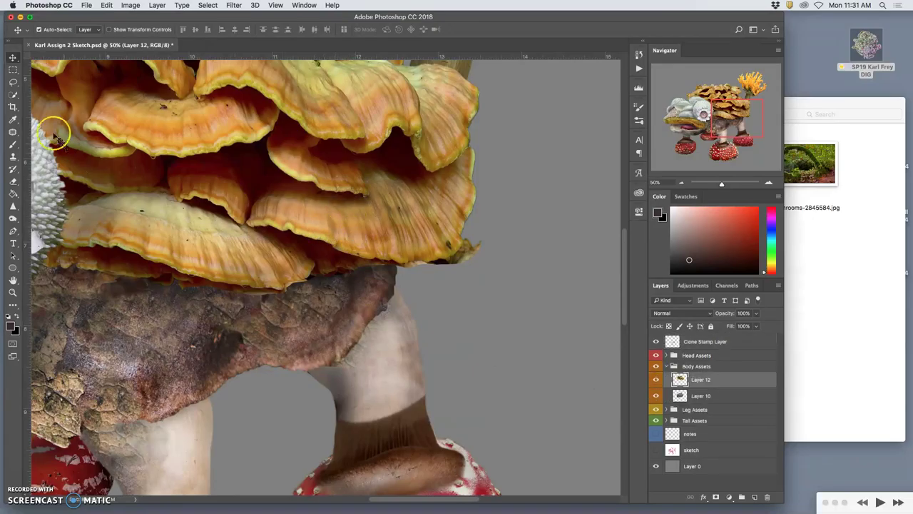
pyautogui.click(12, 81)
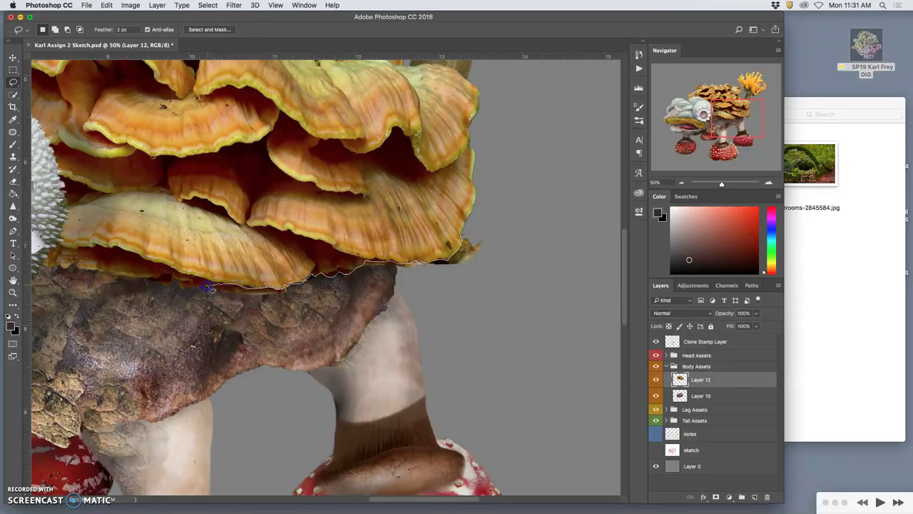
pyautogui.moveTo(176, 300)
pyautogui.mouseDown()
pyautogui.moveTo(327, 336)
pyautogui.moveTo(409, 332)
pyautogui.moveTo(503, 294)
pyautogui.moveTo(510, 210)
pyautogui.mouseUp()
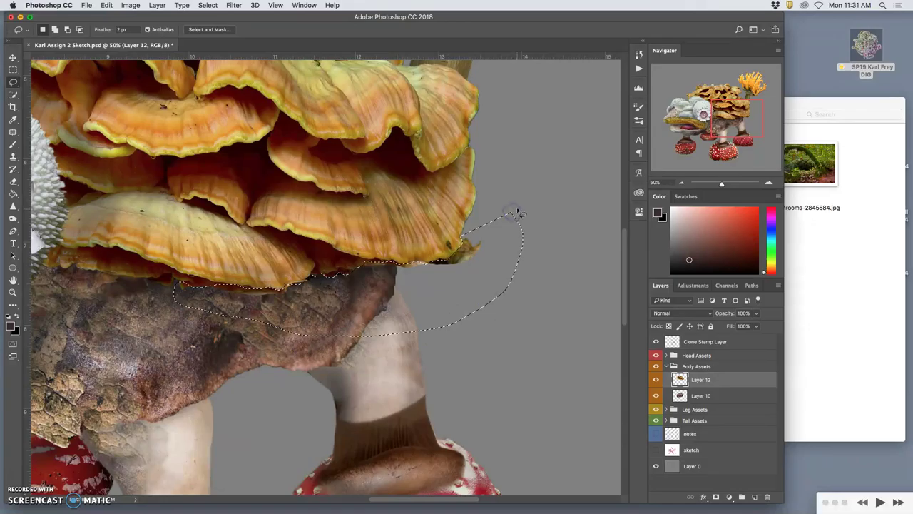
pyautogui.press('Delete')
pyautogui.click(526, 298)
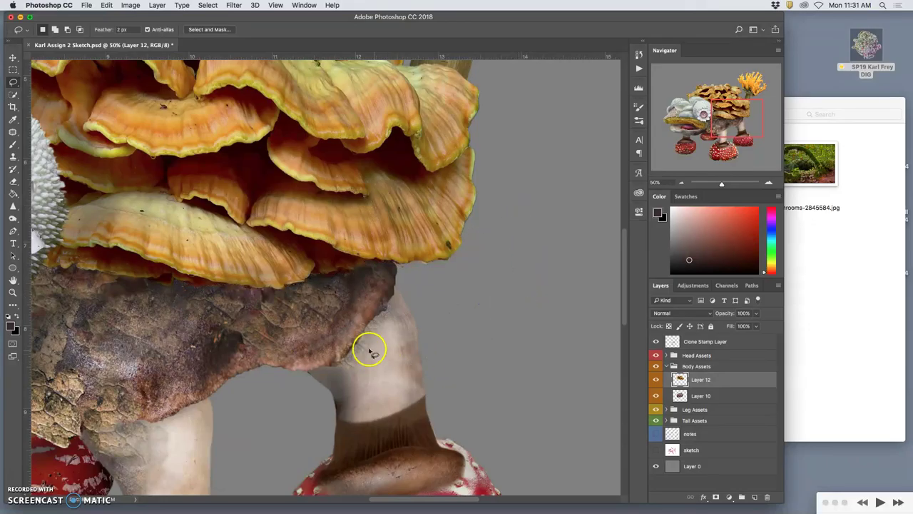
# Burn the lower edges of the orange shelf mushrooms with the range set to Shadows and the exposure at 4%.
pyautogui.hscroll(-10, 363, 326)
pyautogui.scroll(2, 363, 326)
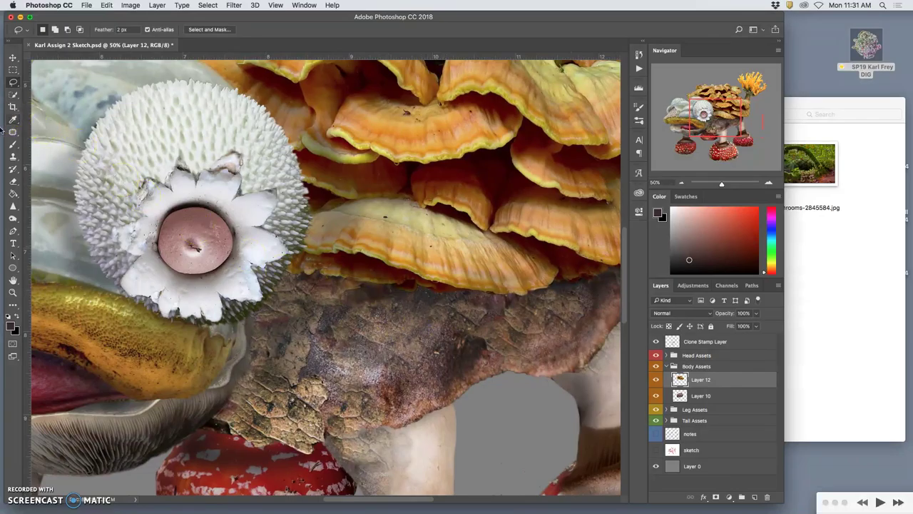
pyautogui.click(13, 217)
pyautogui.moveTo(457, 289)
pyautogui.mouseDown()
pyautogui.moveTo(431, 289)
pyautogui.moveTo(463, 294)
pyautogui.moveTo(401, 286)
pyautogui.mouseUp()
pyautogui.click(122, 29)
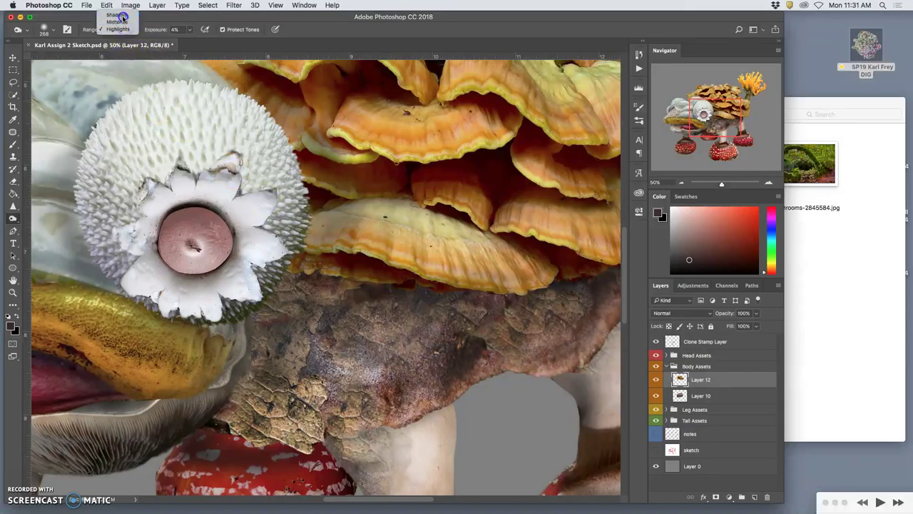
pyautogui.click(121, 16)
pyautogui.moveTo(424, 267)
pyautogui.mouseDown()
pyautogui.moveTo(404, 277)
pyautogui.moveTo(490, 294)
pyautogui.moveTo(574, 269)
pyautogui.moveTo(602, 273)
pyautogui.moveTo(399, 297)
pyautogui.mouseUp()
pyautogui.click(455, 293)
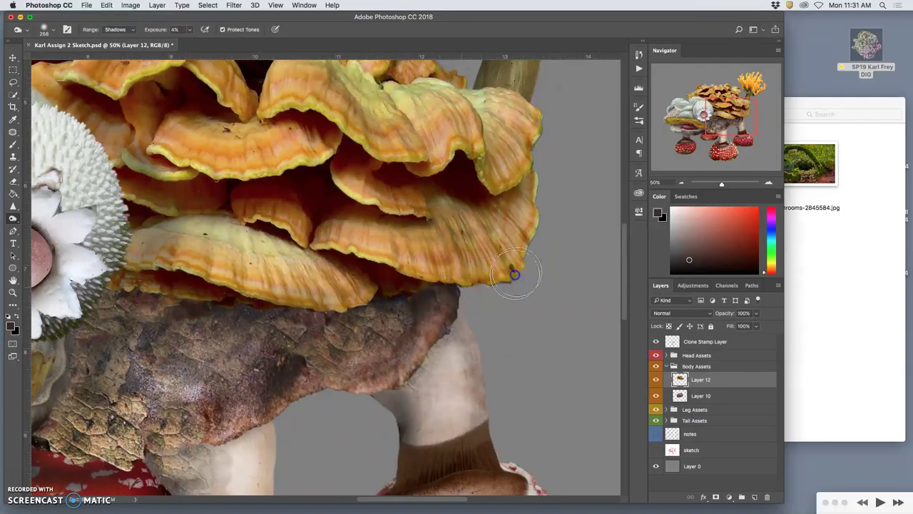
pyautogui.moveTo(508, 248)
pyautogui.mouseDown()
pyautogui.moveTo(435, 261)
pyautogui.moveTo(465, 236)
pyautogui.mouseUp()
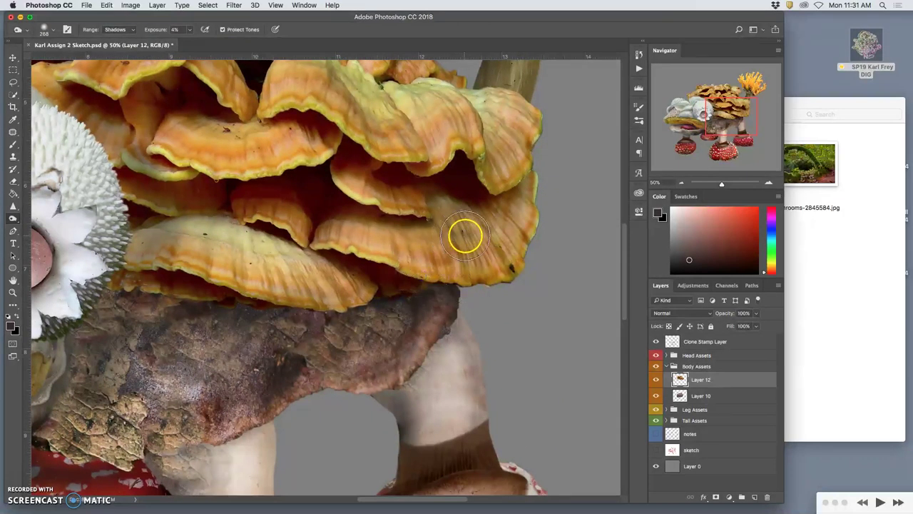
# Reduce the shelf mushrooms' saturation to -18 with a Hue/Saturation adjustment on Layer 12.
pyautogui.press('super+minus')
pyautogui.press('super+minus')
pyautogui.press('super+minus')
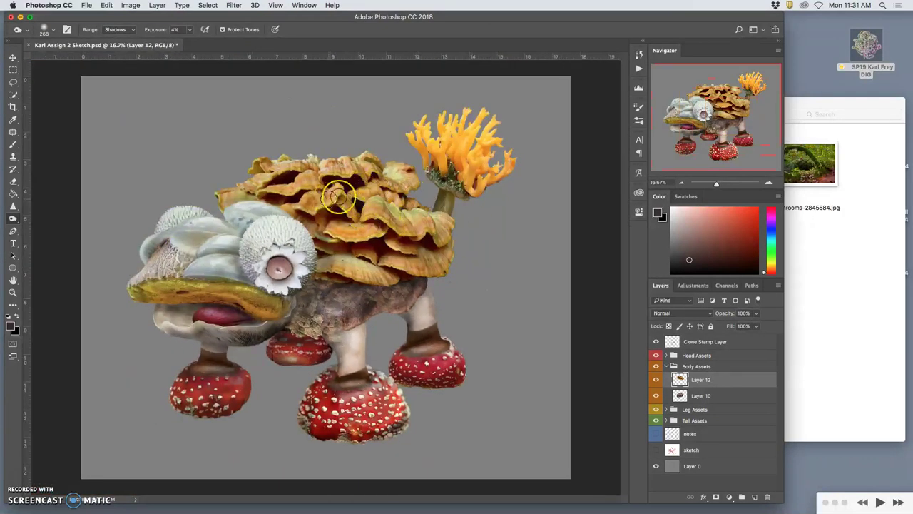
pyautogui.click(131, 5)
pyautogui.moveTo(150, 32)
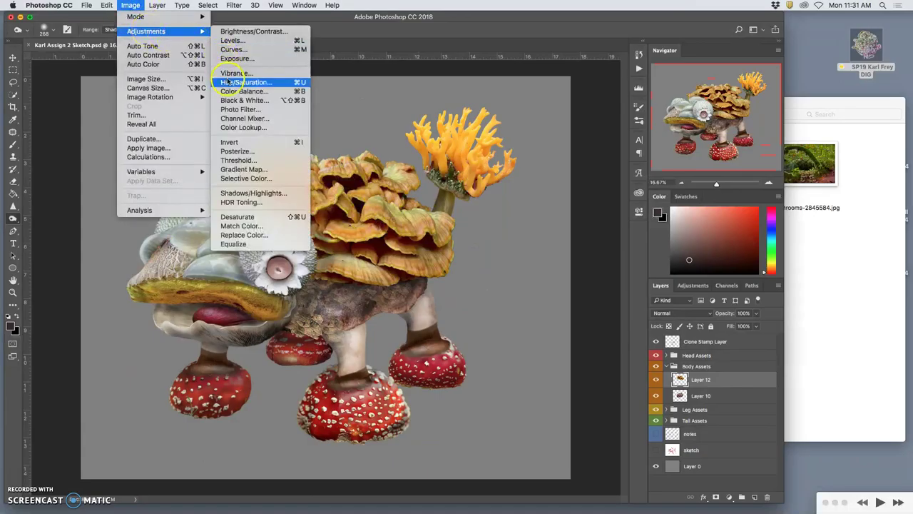
pyautogui.click(227, 82)
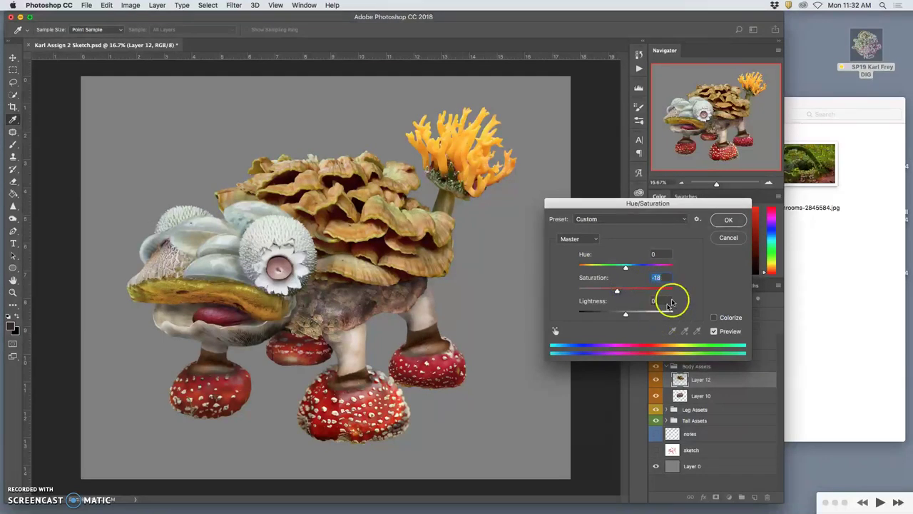
pyautogui.click(728, 218)
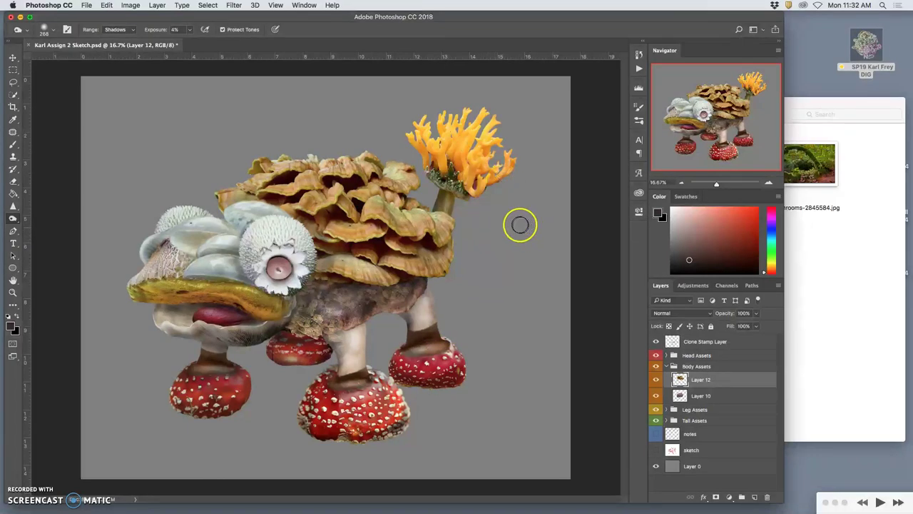
# Select the empty area around the yellow coral tail on Layer 20 using the Magic Wand at tolerance 32 with Contiguous off.
pyautogui.press('super+equal')
pyautogui.press('super+equal')
pyautogui.moveTo(526, 205); pyautogui.dragTo(309, 286)
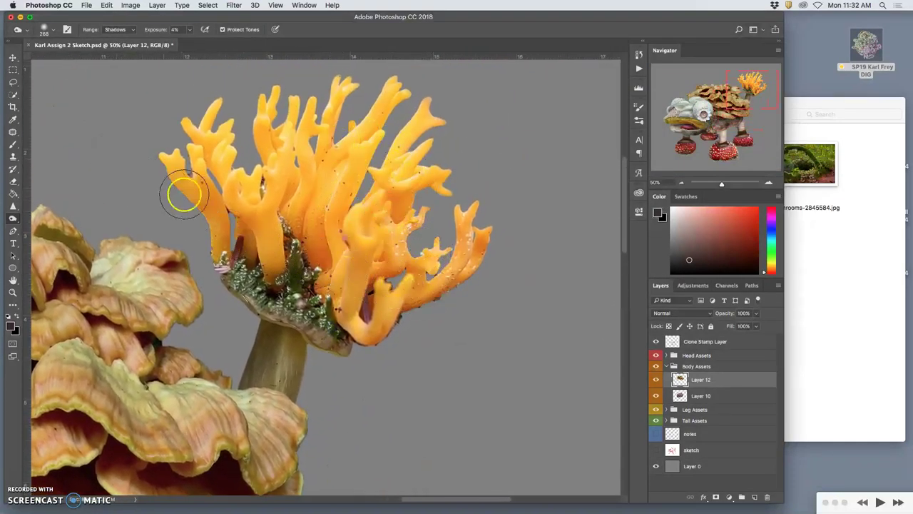
pyautogui.keyDown('super'); pyautogui.click(374, 240); pyautogui.keyUp('super')
pyautogui.click(12, 94)
pyautogui.rightClick(13, 94)
pyautogui.click(35, 99)
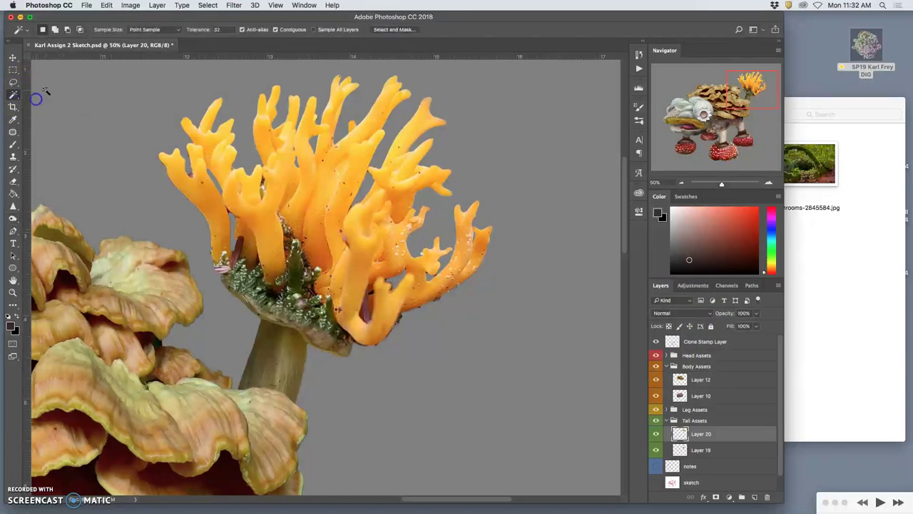
pyautogui.click(487, 137)
pyautogui.click(275, 29)
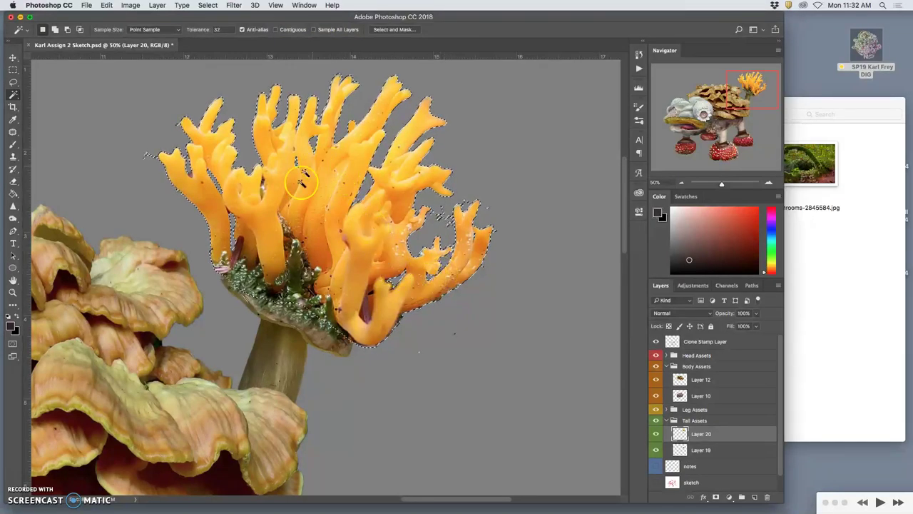
# Refine the selection around the yellow coral tail in Select and Mask with a feather of 2.7 px.
pyautogui.press('super+h')
pyautogui.press('super+plus')
pyautogui.press('super+plus')
pyautogui.press('super+plus')
pyautogui.moveTo(425, 266); pyautogui.dragTo(212, 384)
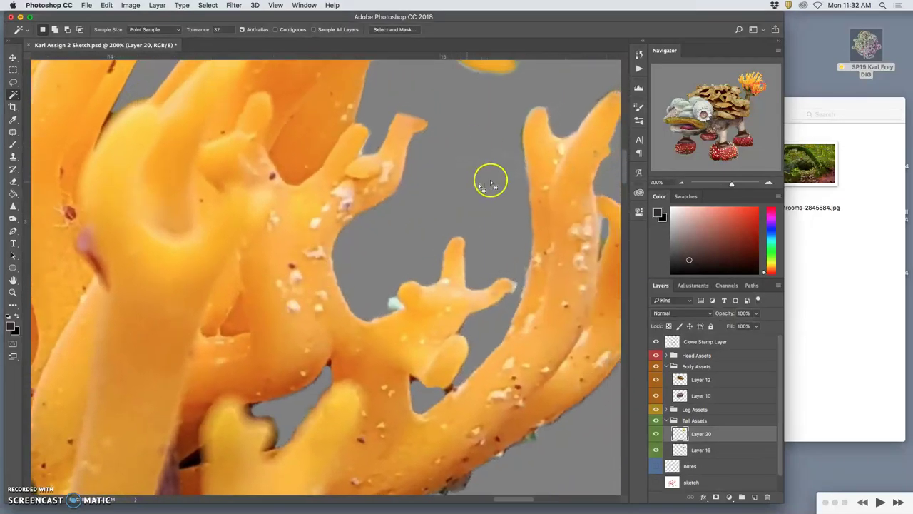
pyautogui.click(393, 29)
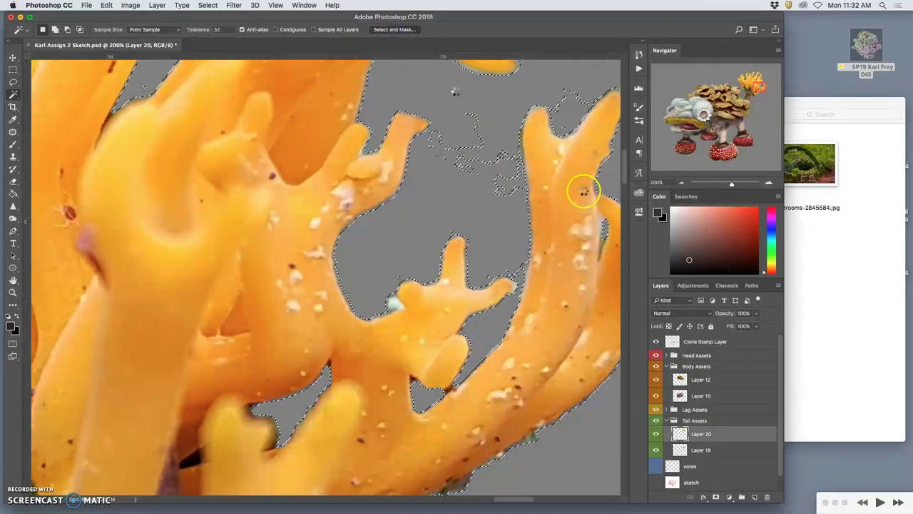
pyautogui.press('alt+super+r')
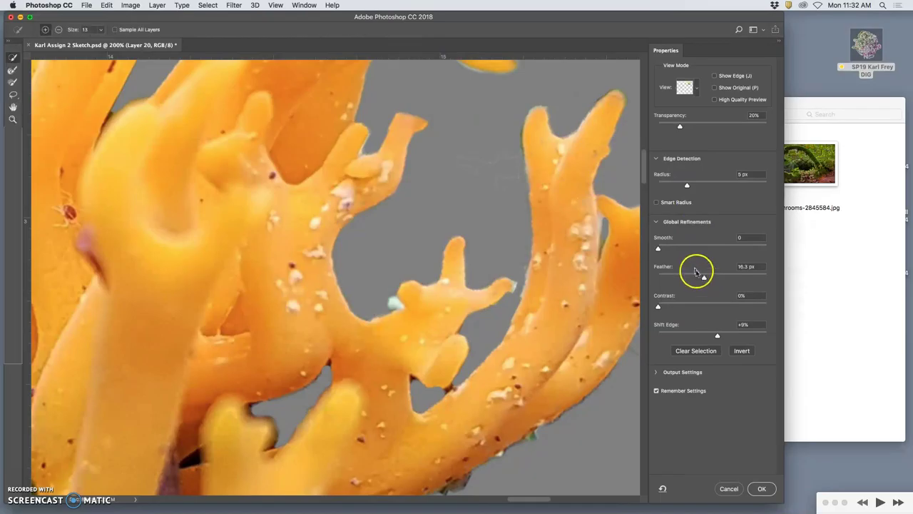
pyautogui.moveTo(703, 277); pyautogui.dragTo(683, 276)
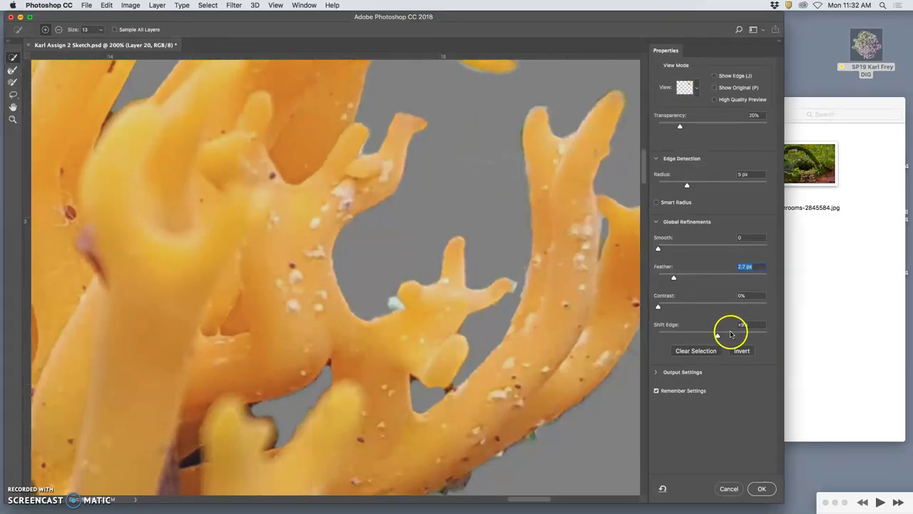
pyautogui.click(762, 489)
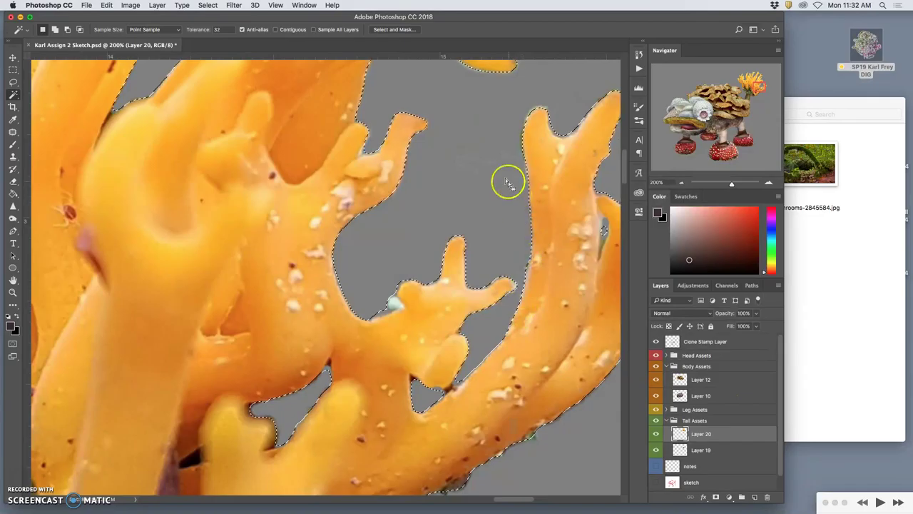
# Clear the leftover fringe around the coral tail on Layer 20 with the refined selection and deselect.
pyautogui.press('super+minus')
pyautogui.click(455, 169)
pyautogui.hscroll(-5, 454, 168)
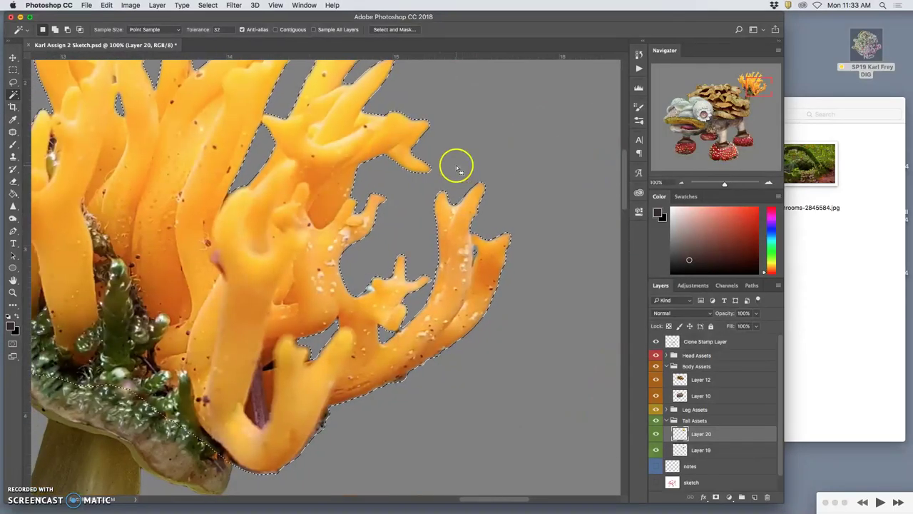
pyautogui.press('super+minus')
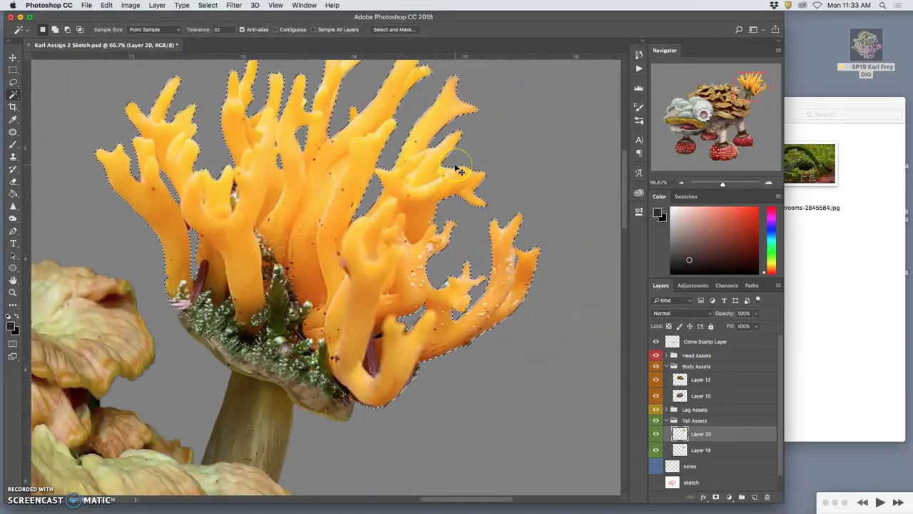
pyautogui.press('super+d')
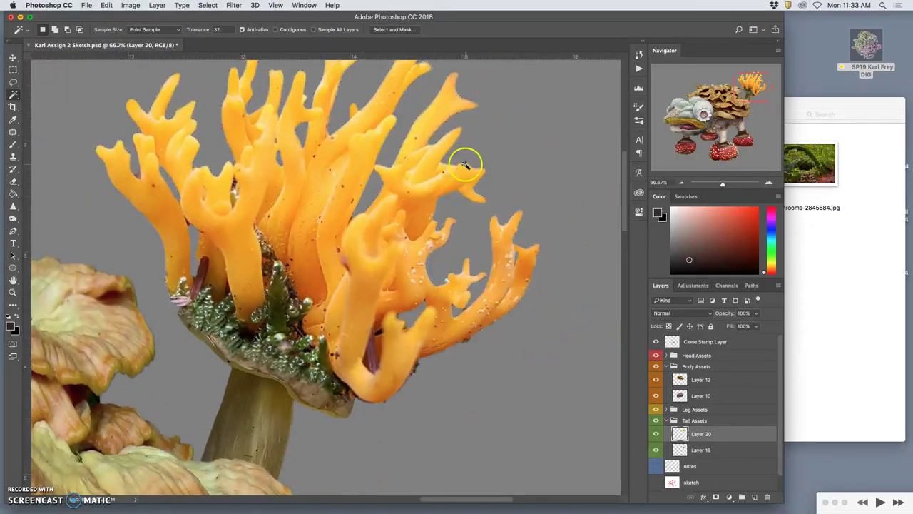
pyautogui.scroll(-5, 463, 165)
pyautogui.press('super+minus')
pyautogui.press('super+minus')
pyautogui.press('super+minus')
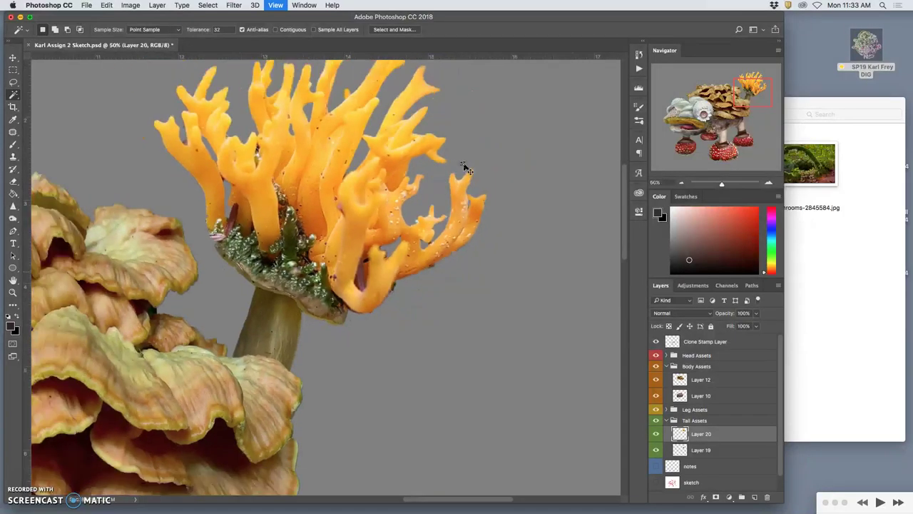
pyautogui.press('super+minus')
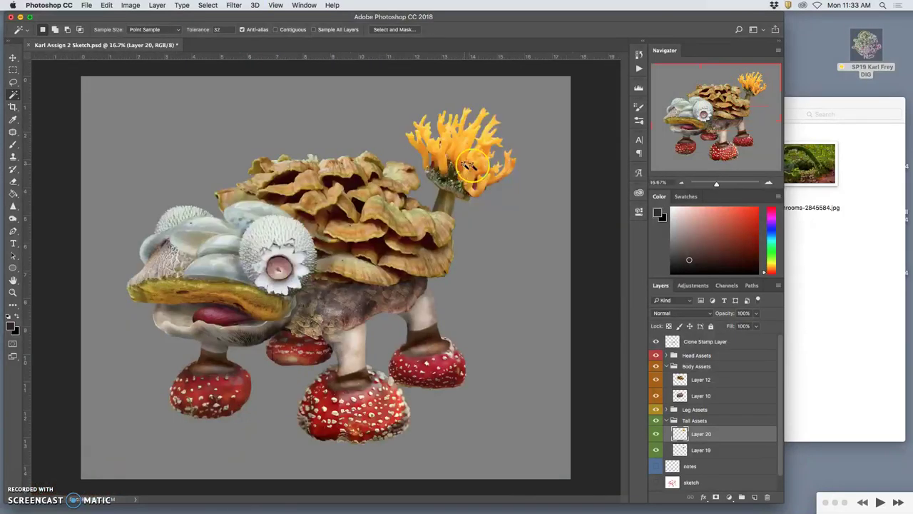
# Collapse the Tail Assets and Body Assets groups and select the Clone Stamp Layer.
pyautogui.click(667, 420)
pyautogui.click(668, 366)
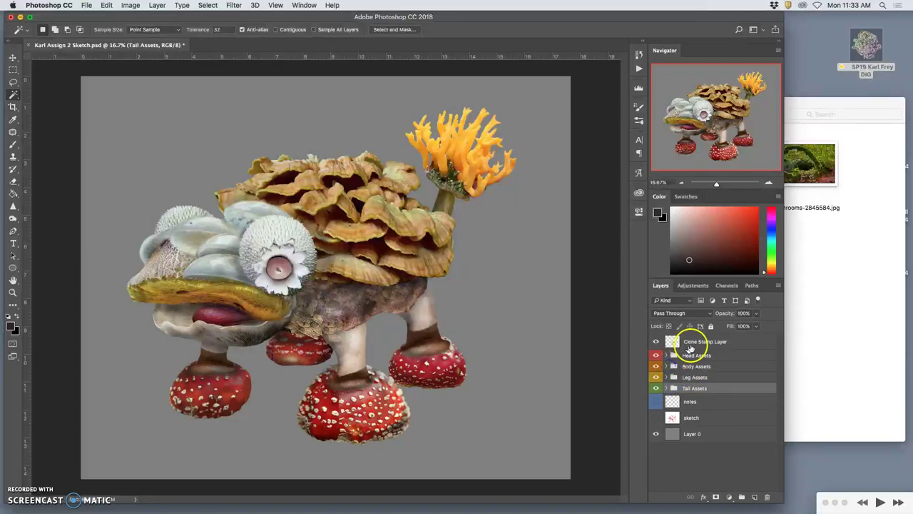
pyautogui.click(695, 343)
# Compare the creature with the Clone Stamp Layer hidden and shown.
pyautogui.click(657, 343)
pyautogui.click(657, 342)
pyautogui.click(657, 342)
pyautogui.click(657, 343)
pyautogui.click(707, 348)
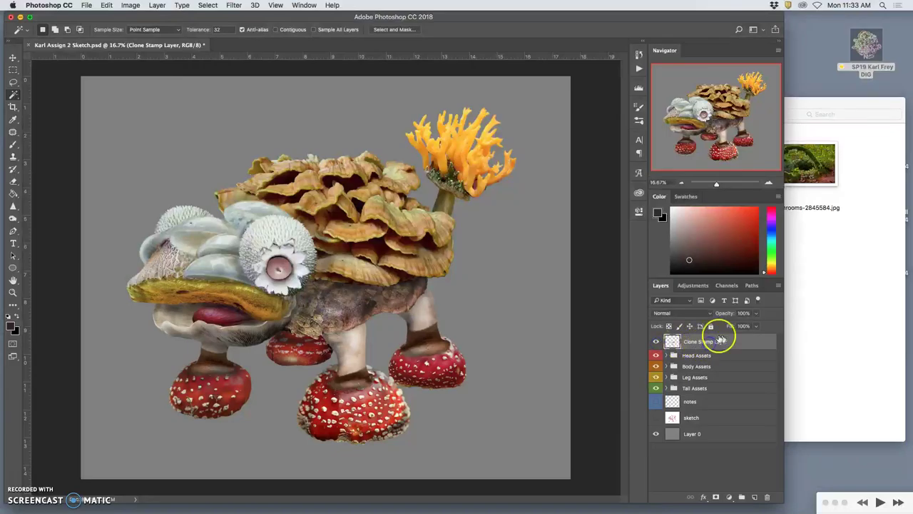
pyautogui.click(708, 348)
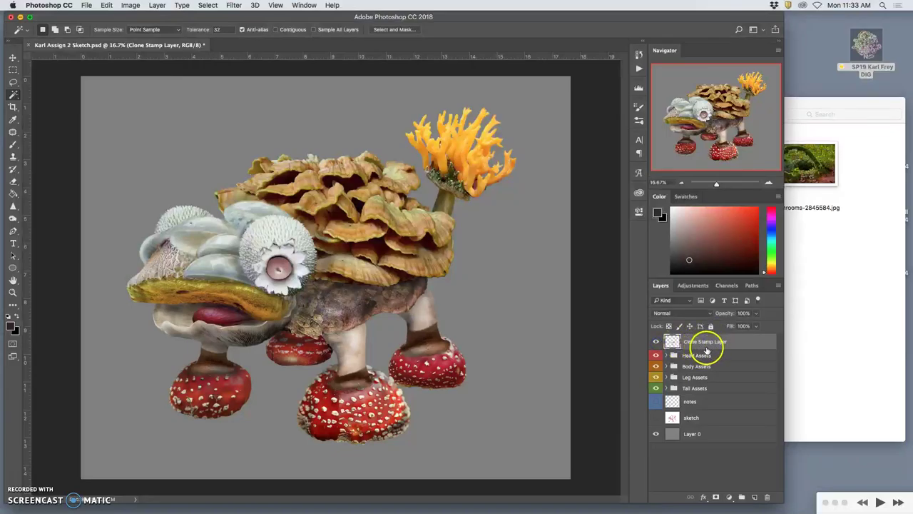
pyautogui.click(201, 100)
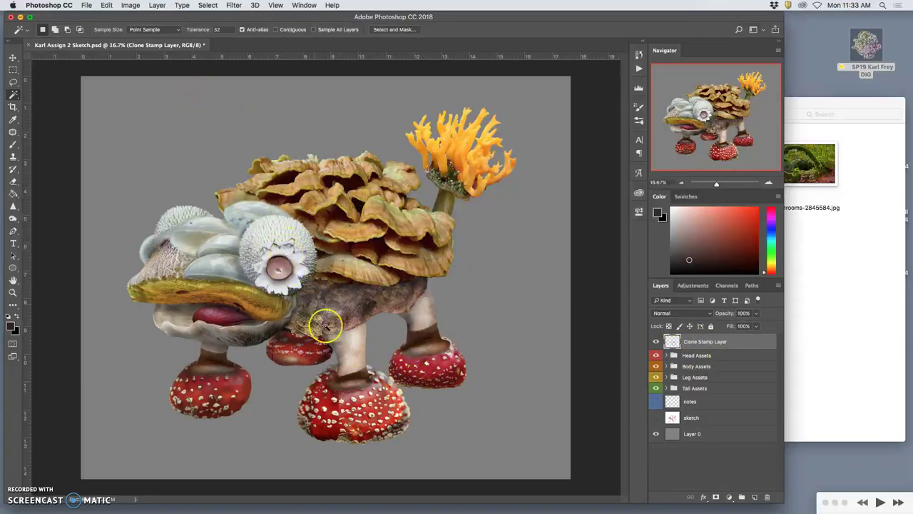
# Clone sampled body texture over the leg joins on the Clone Stamp Layer using the Clone Stamp at 42% opacity.
pyautogui.click(13, 157)
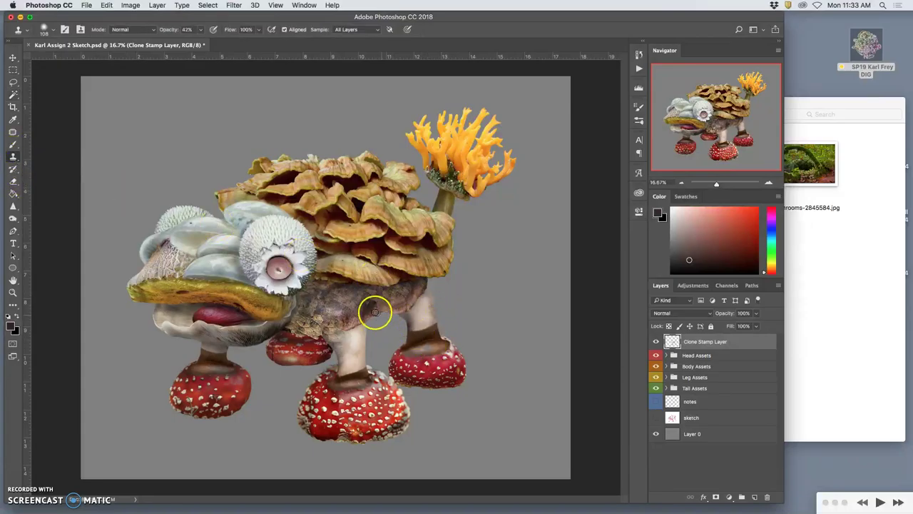
pyautogui.keyDown('alt'); pyautogui.click(349, 313); pyautogui.keyUp('alt')
pyautogui.click(341, 371)
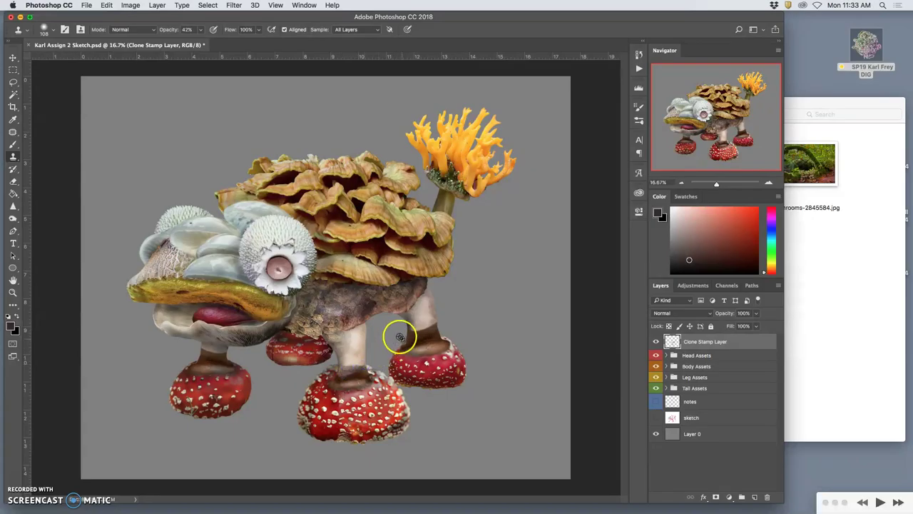
pyautogui.moveTo(420, 327); pyautogui.dragTo(412, 329)
pyautogui.click(360, 326)
pyautogui.moveTo(246, 338); pyautogui.dragTo(207, 351)
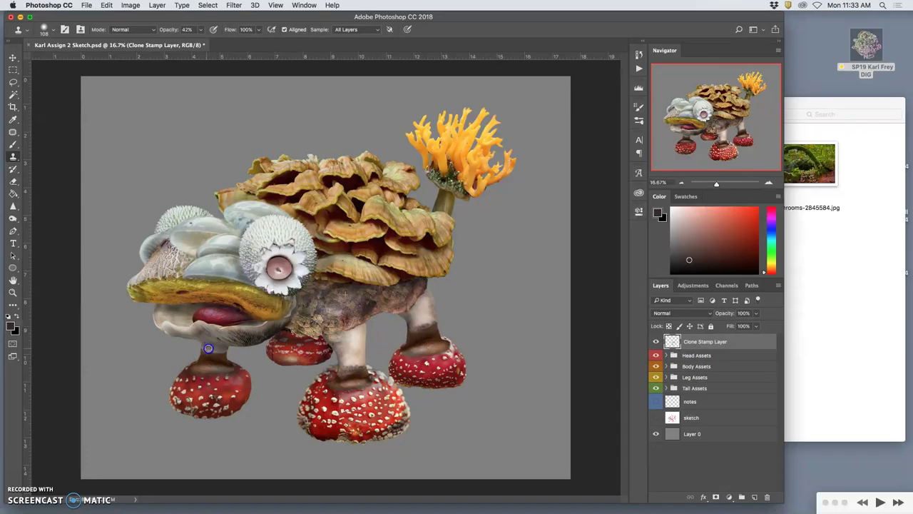
pyautogui.moveTo(220, 351)
pyautogui.mouseDown()
pyautogui.moveTo(367, 306)
pyautogui.moveTo(221, 347)
pyautogui.mouseUp()
# Soften the cloned texture around the creature's legs and underside with the Eraser at 17% opacity.
pyautogui.press('super+plus')
pyautogui.press('super+plus')
pyautogui.press('super+plus')
pyautogui.moveTo(304, 332); pyautogui.dragTo(376, 189)
pyautogui.moveTo(336, 262); pyautogui.dragTo(420, 208)
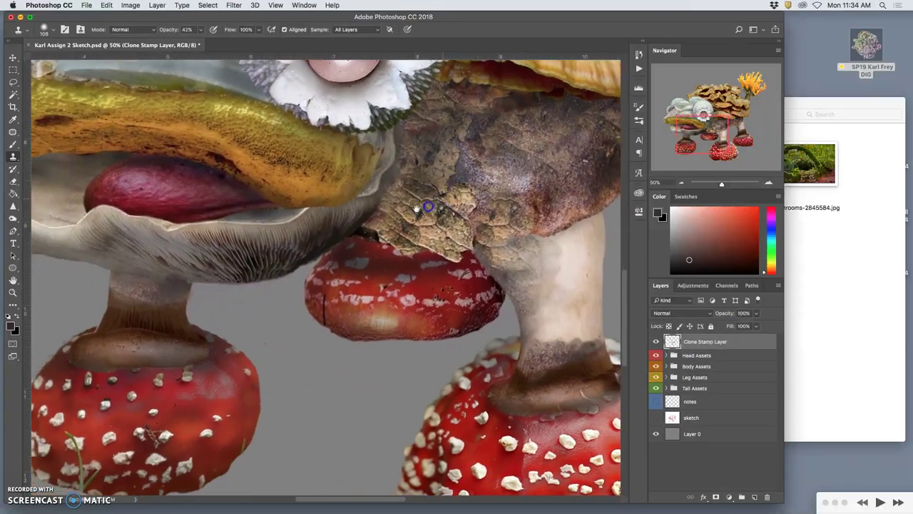
pyautogui.click(13, 181)
pyautogui.moveTo(182, 267); pyautogui.dragTo(183, 272)
pyautogui.moveTo(447, 314)
pyautogui.mouseDown()
pyautogui.moveTo(600, 328)
pyautogui.moveTo(554, 330)
pyautogui.moveTo(563, 336)
pyautogui.moveTo(585, 319)
pyautogui.moveTo(563, 333)
pyautogui.moveTo(566, 324)
pyautogui.moveTo(576, 312)
pyautogui.mouseUp()
pyautogui.moveTo(542, 278); pyautogui.dragTo(289, 297)
pyautogui.moveTo(520, 231)
pyautogui.mouseDown()
pyautogui.moveTo(542, 222)
pyautogui.moveTo(530, 229)
pyautogui.moveTo(483, 201)
pyautogui.moveTo(488, 210)
pyautogui.moveTo(532, 188)
pyautogui.mouseUp()
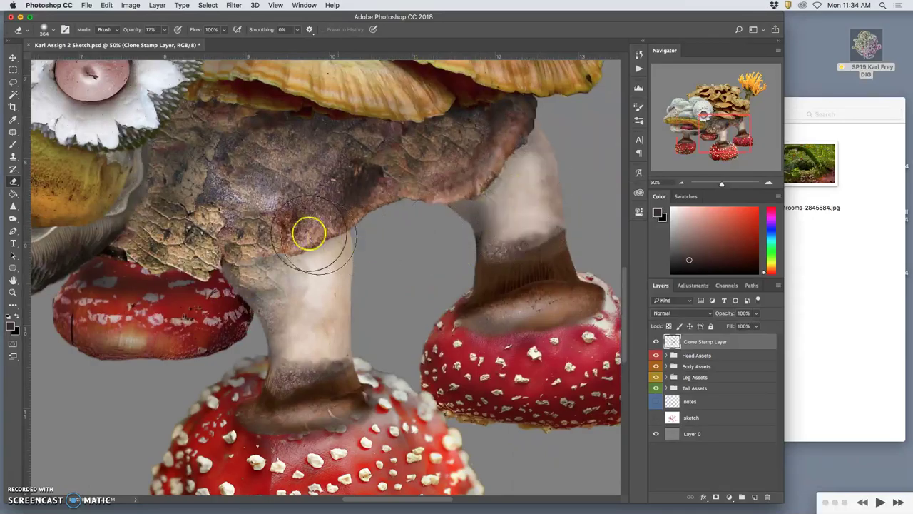
# Clone body texture onto the middle leg at 42% opacity and fade the patch with the Eraser at 17% opacity.
pyautogui.click(13, 156)
pyautogui.keyDown('alt'); pyautogui.click(329, 193); pyautogui.keyUp('alt')
pyautogui.click(464, 206)
pyautogui.moveTo(475, 206); pyautogui.dragTo(482, 254)
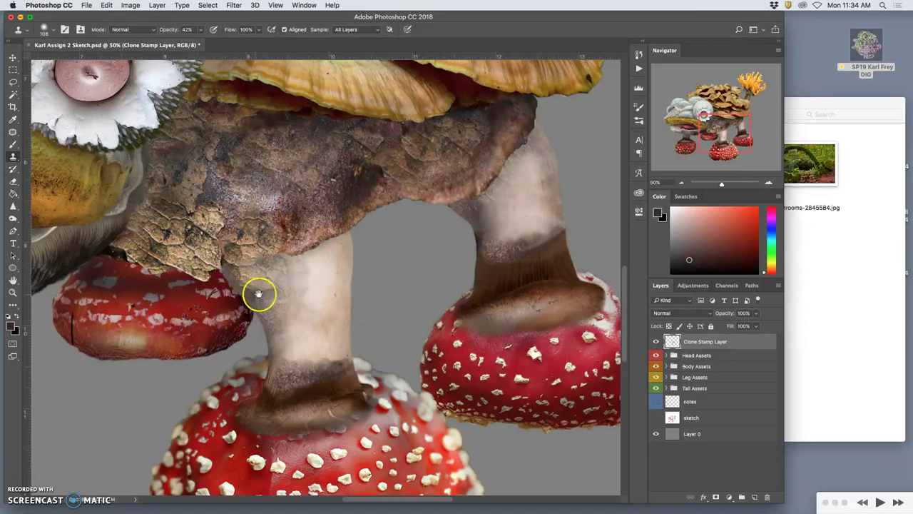
pyautogui.moveTo(255, 282); pyautogui.dragTo(275, 265)
pyautogui.keyDown('alt'); pyautogui.click(322, 142); pyautogui.keyUp('alt')
pyautogui.moveTo(315, 305); pyautogui.dragTo(319, 343)
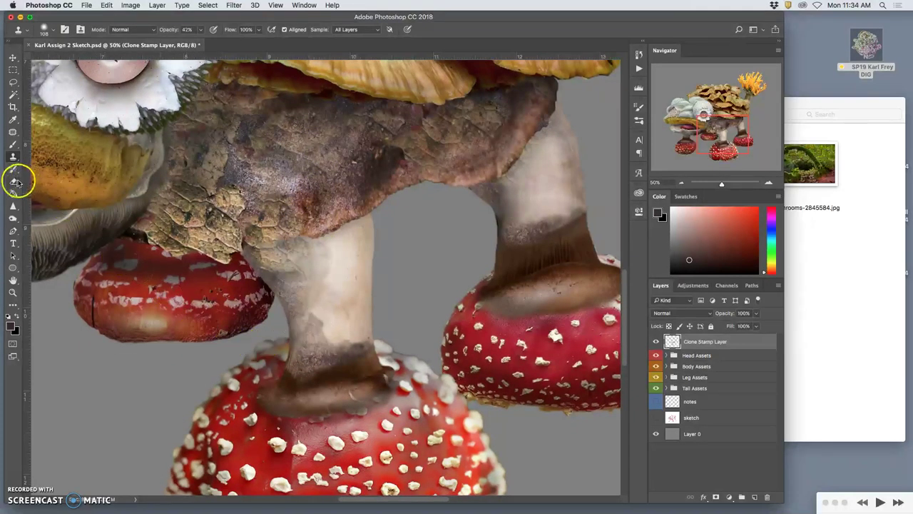
pyautogui.click(13, 181)
pyautogui.moveTo(350, 311)
pyautogui.mouseDown()
pyautogui.moveTo(325, 321)
pyautogui.moveTo(349, 300)
pyautogui.mouseUp()
# Try lower opacity settings for the Clone Stamp Layer and return it to 100%.
pyautogui.click(756, 313)
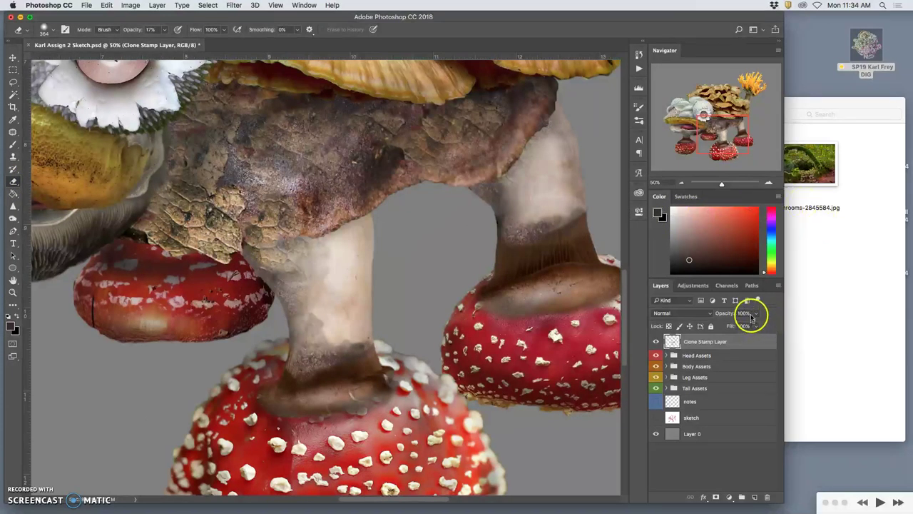
pyautogui.moveTo(744, 327); pyautogui.dragTo(757, 322)
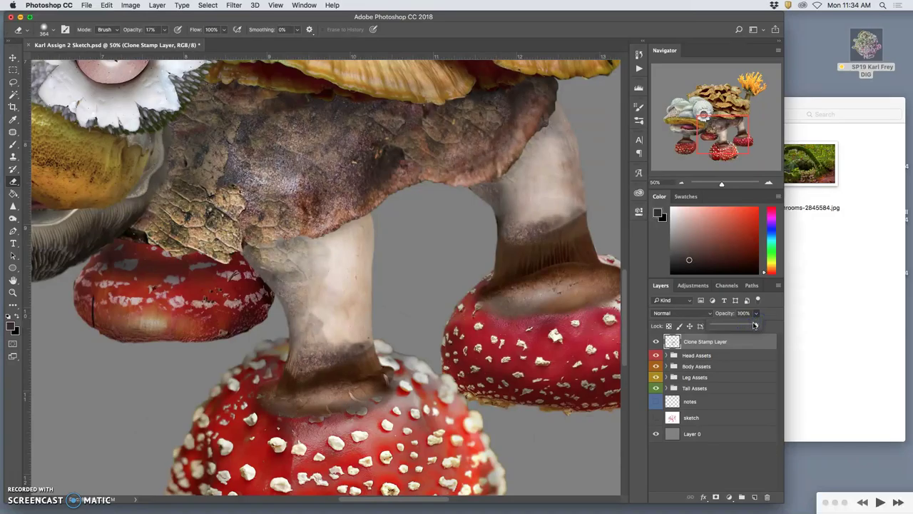
pyautogui.press('super+minus')
pyautogui.press('super+minus')
pyautogui.press('super+minus')
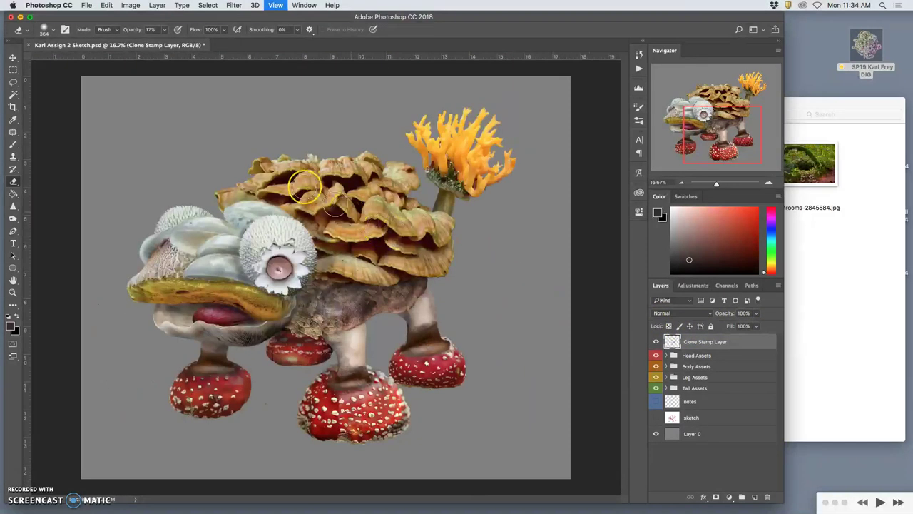
# Darken the Clone Stamp Layer with a Levels adjustment, setting the midtone input to about 0.91.
pyautogui.click(133, 6)
pyautogui.moveTo(143, 33)
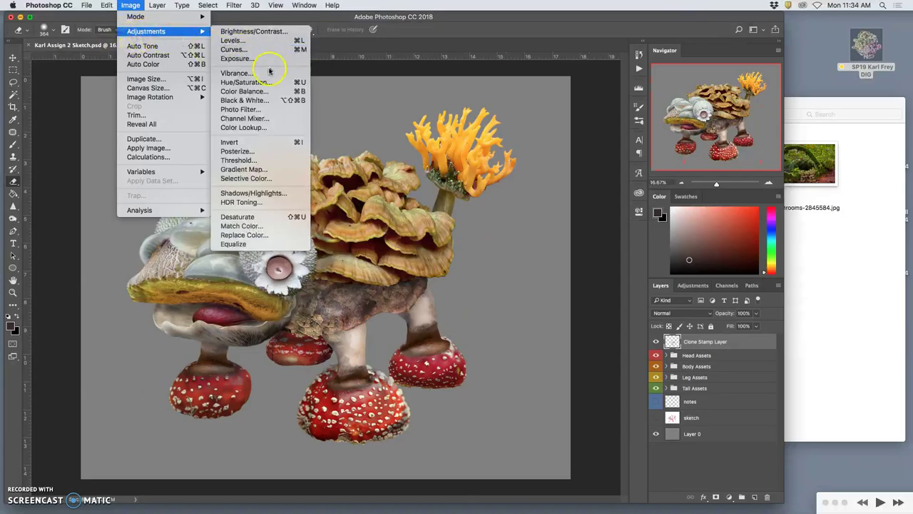
pyautogui.click(234, 41)
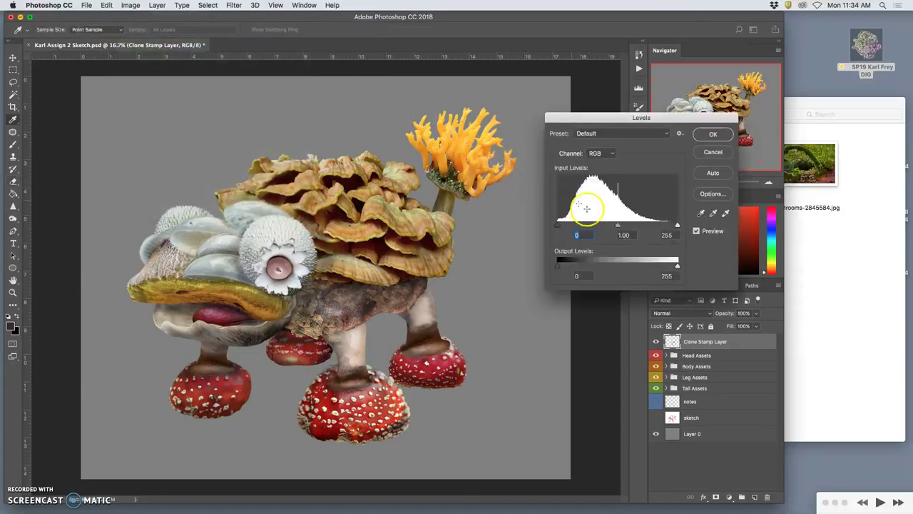
pyautogui.moveTo(618, 226)
pyautogui.mouseDown()
pyautogui.moveTo(655, 224)
pyautogui.moveTo(604, 228)
pyautogui.moveTo(635, 226)
pyautogui.mouseUp()
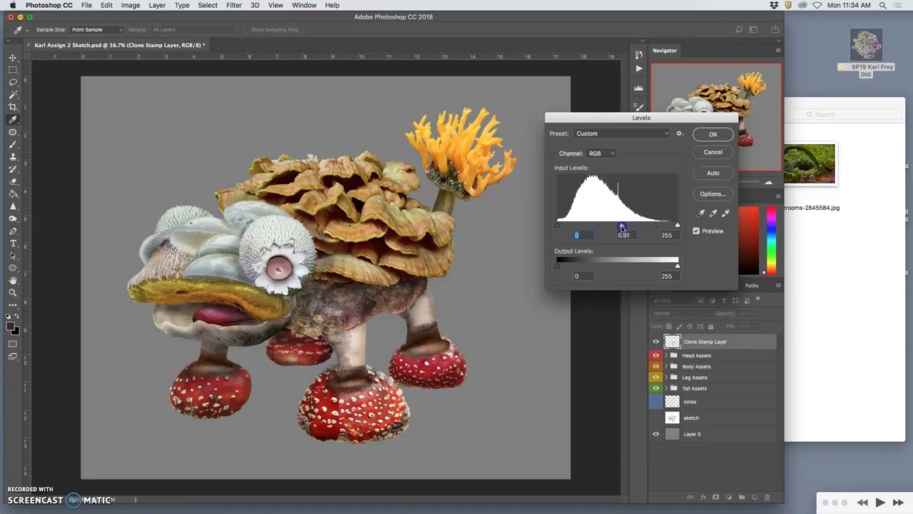
pyautogui.click(708, 137)
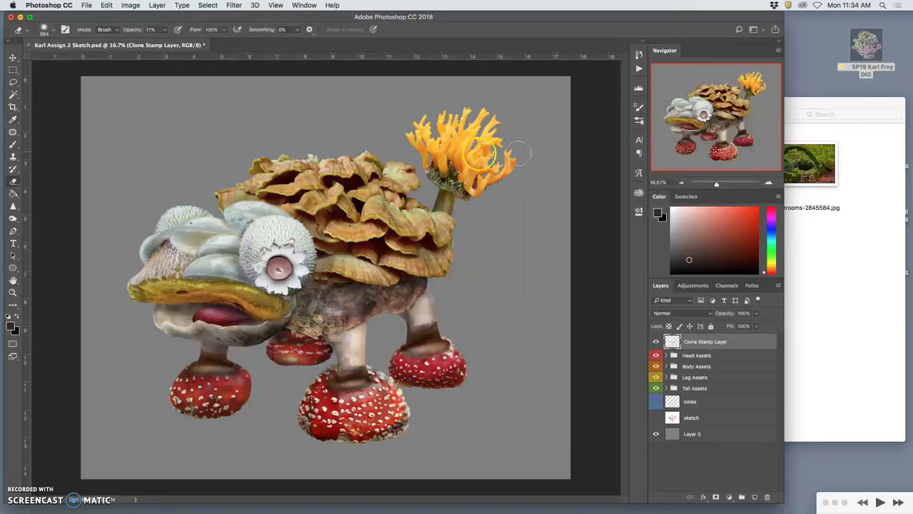
# Shift the Clone Stamp Layer's midtones toward blue and cyan and its highlights toward yellow at about -27 with Color Balance.
pyautogui.click(122, 5)
pyautogui.moveTo(150, 31)
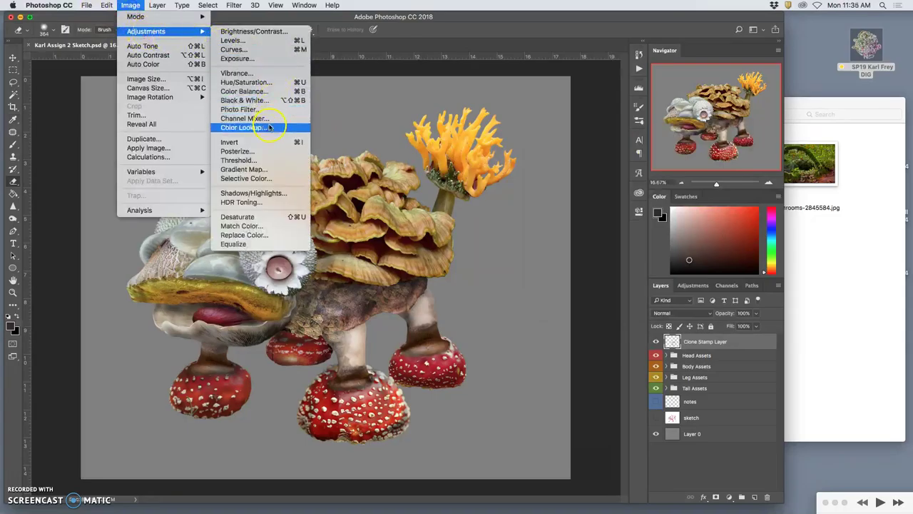
pyautogui.click(242, 91)
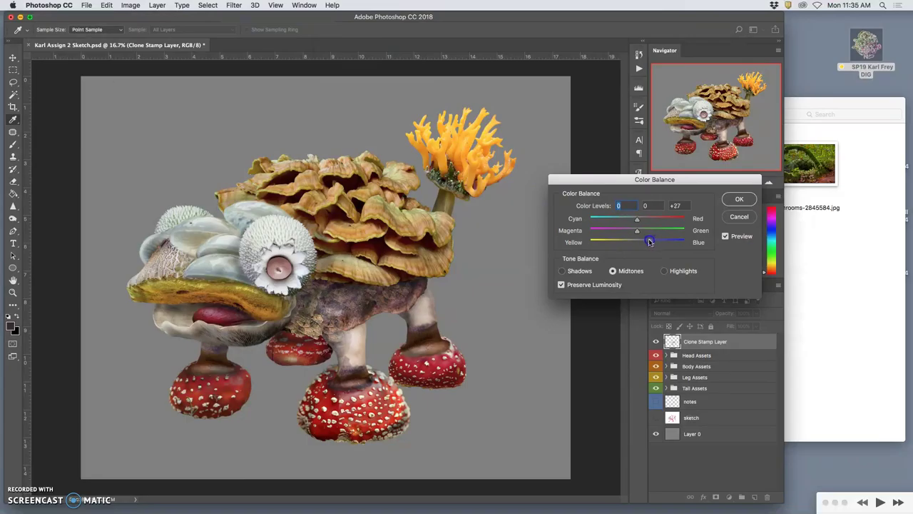
pyautogui.moveTo(648, 242); pyautogui.dragTo(644, 242)
pyautogui.moveTo(637, 219); pyautogui.dragTo(631, 222)
pyautogui.click(664, 270)
pyautogui.moveTo(644, 244); pyautogui.dragTo(636, 244)
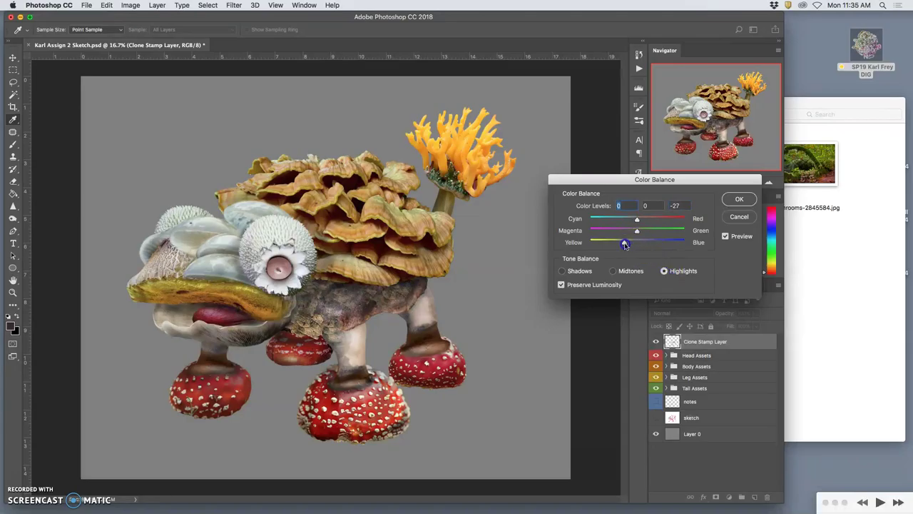
pyautogui.click(739, 199)
pyautogui.press('e')
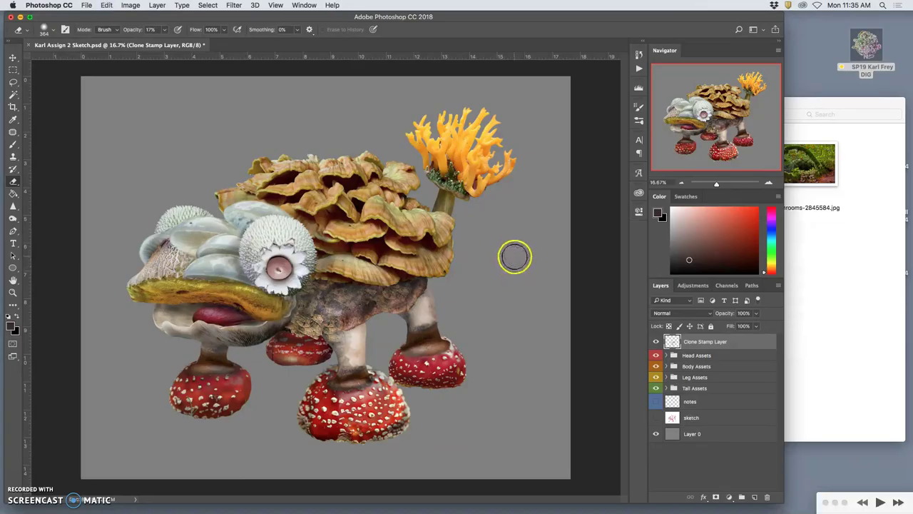
# Pick the yellow coral tail on the canvas with the Move tool to make its layer active.
pyautogui.press('super+minus')
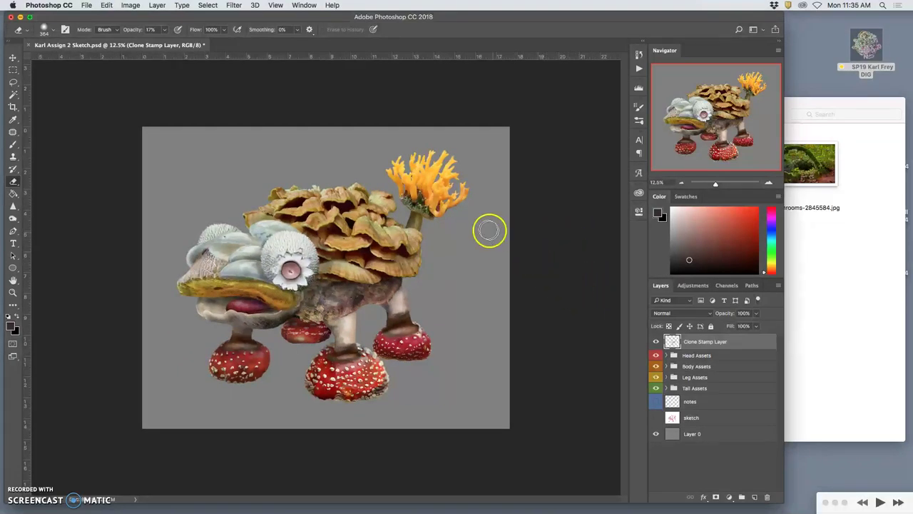
pyautogui.click(12, 61)
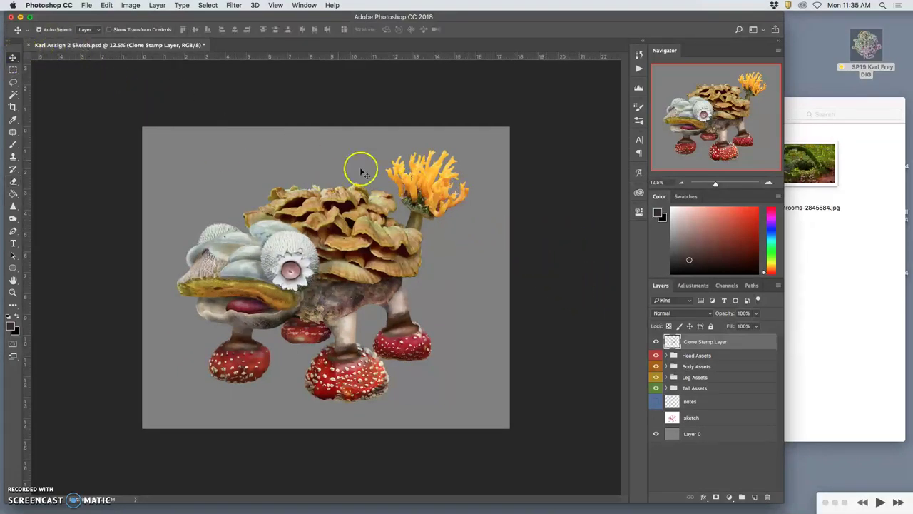
pyautogui.click(436, 187)
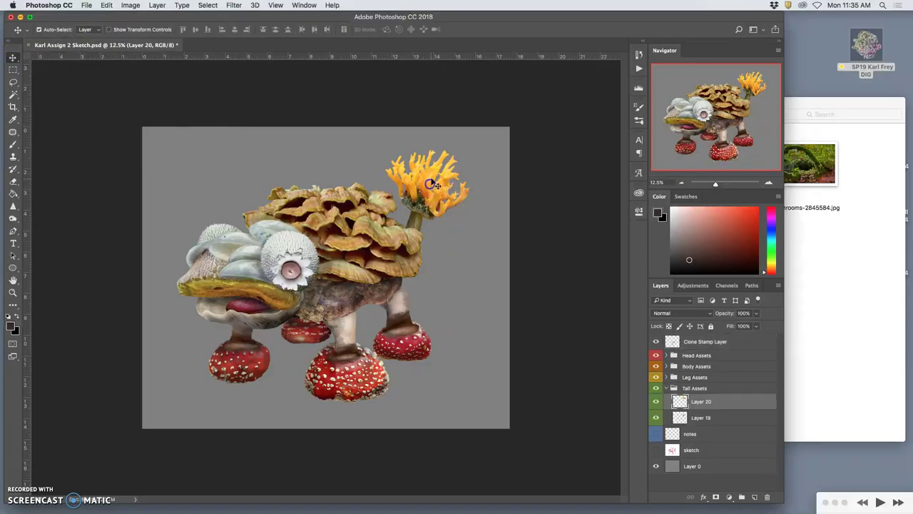
# Adjust the yellow coral tail with Color Balance: midtones about +23/+16/+23, highlights about +6/0/+23, shadows about -23/0/-14.
pyautogui.click(106, 5)
pyautogui.moveTo(131, 5)
pyautogui.moveTo(150, 32)
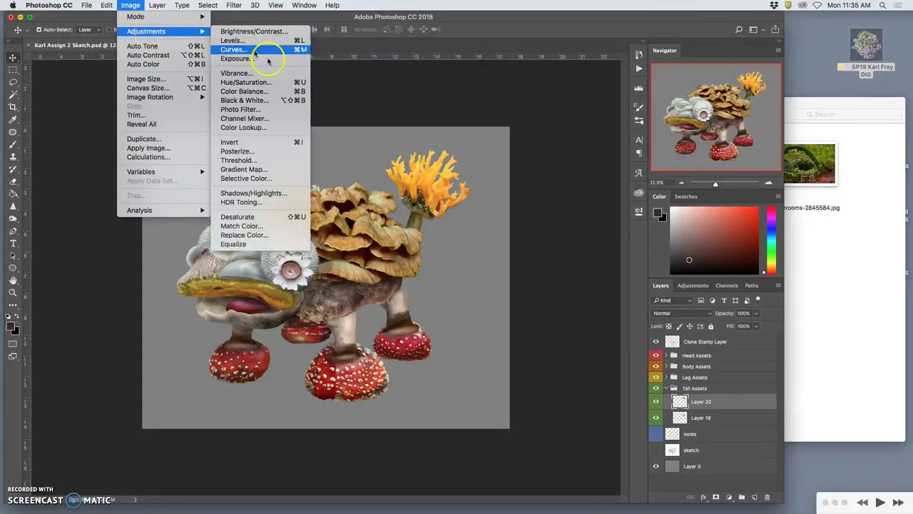
pyautogui.click(257, 92)
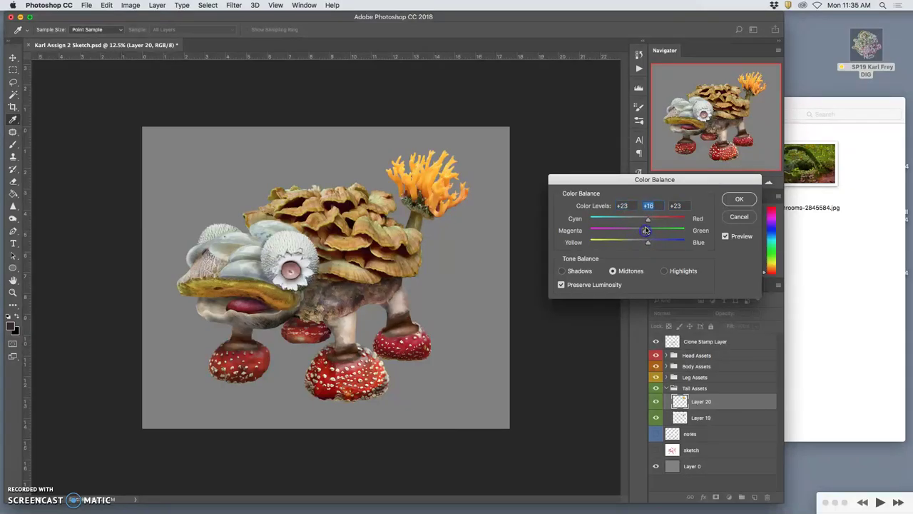
pyautogui.click(666, 271)
pyautogui.moveTo(636, 222)
pyautogui.mouseDown()
pyautogui.moveTo(608, 223)
pyautogui.moveTo(641, 223)
pyautogui.mouseUp()
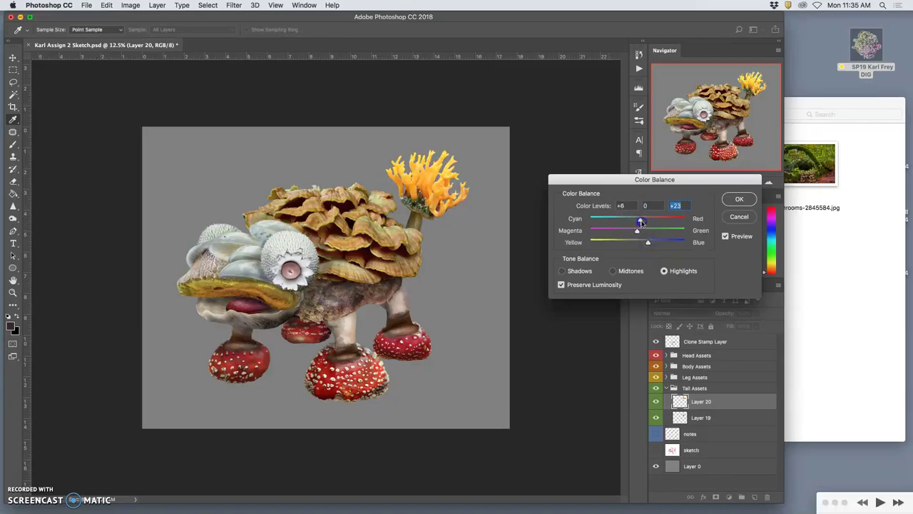
pyautogui.click(562, 270)
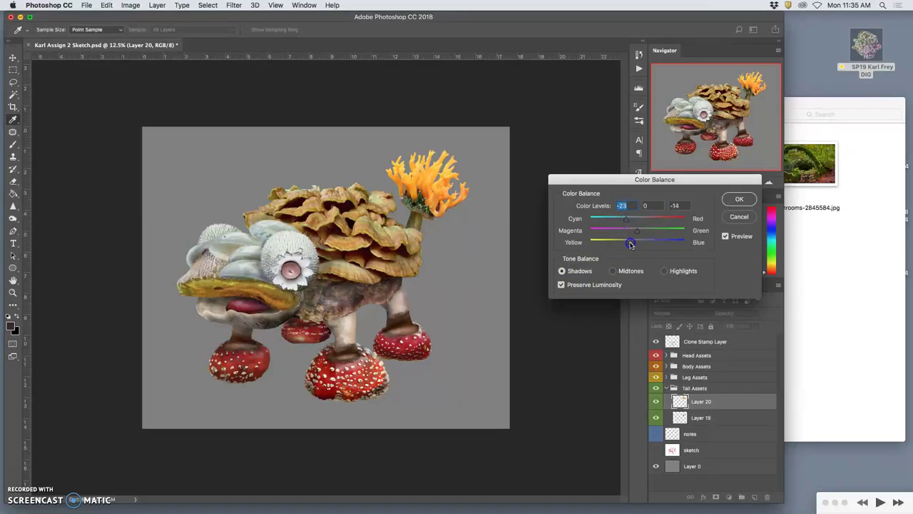
pyautogui.click(735, 201)
pyautogui.press('v')
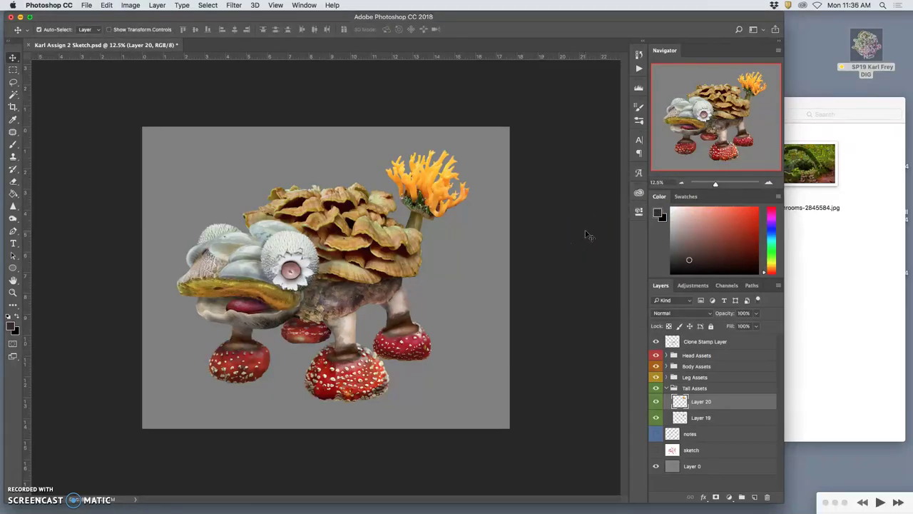
# Hide the gray background Layer 0 and merge all visible layers into a new layer above the Clone Stamp Layer, keeping the originals.
pyautogui.press('super+equal')
pyautogui.press('super+minus')
pyautogui.press('super+minus')
pyautogui.click(585, 213)
pyautogui.click(657, 465)
pyautogui.click(489, 303)
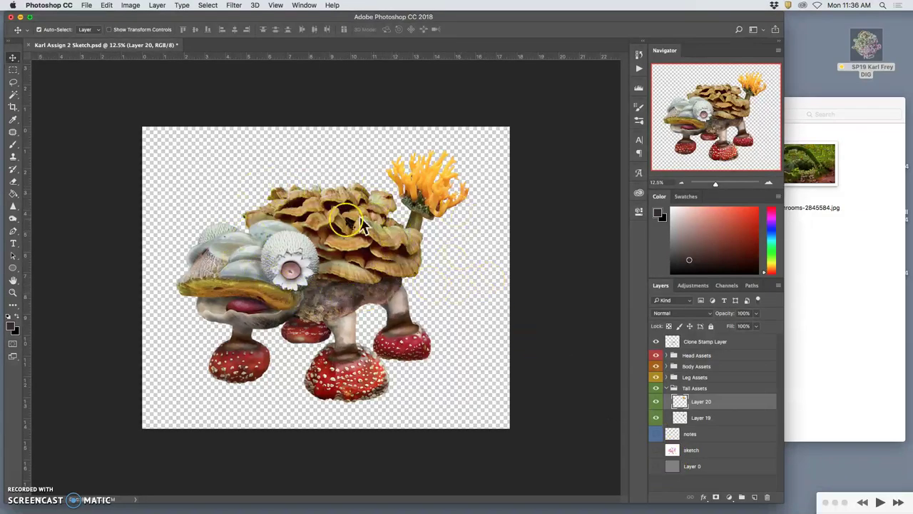
pyautogui.click(707, 342)
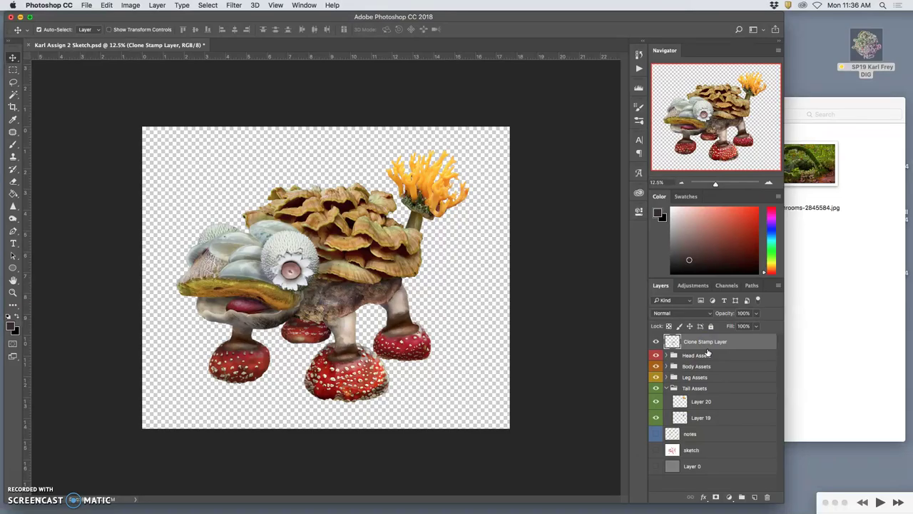
pyautogui.click(158, 6)
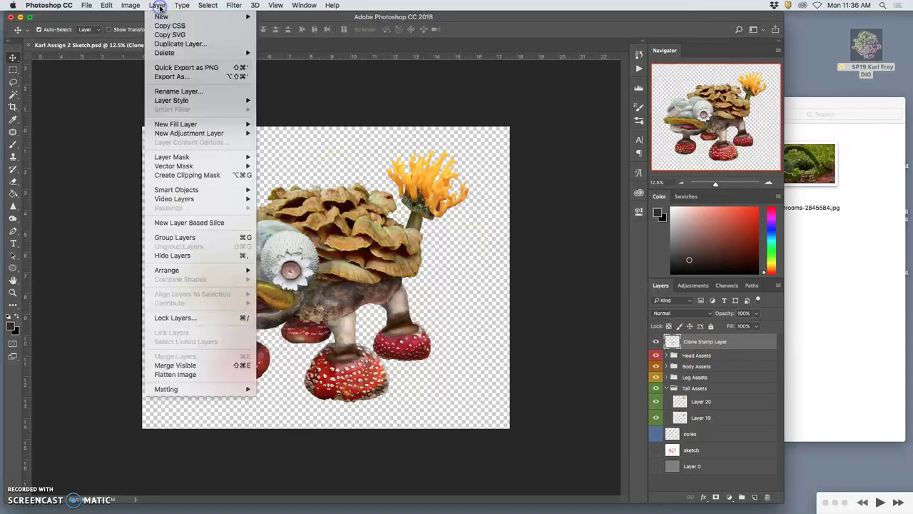
pyautogui.keyDown('alt'); pyautogui.click(192, 367); pyautogui.keyUp('alt')
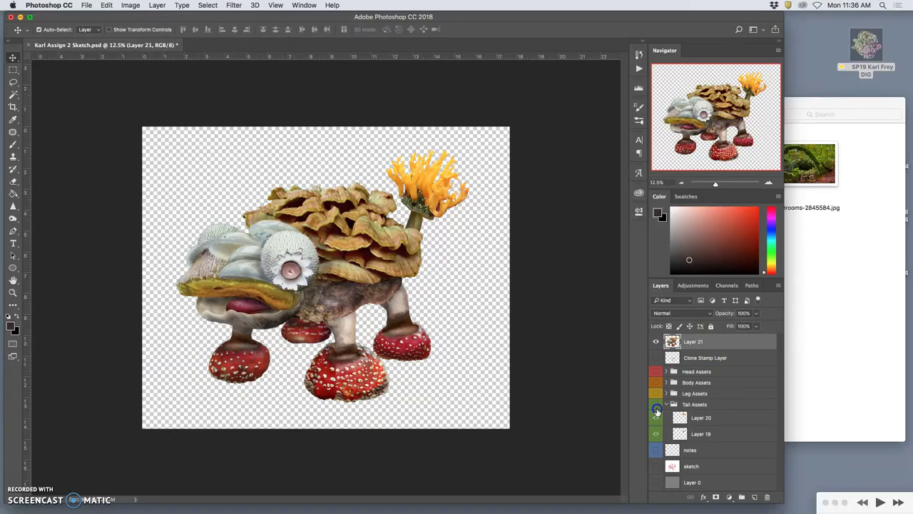
# Hide the Clone Stamp Layer and the head, body, leg and tail groups, and show the gray background Layer 0 again.
pyautogui.click(665, 404)
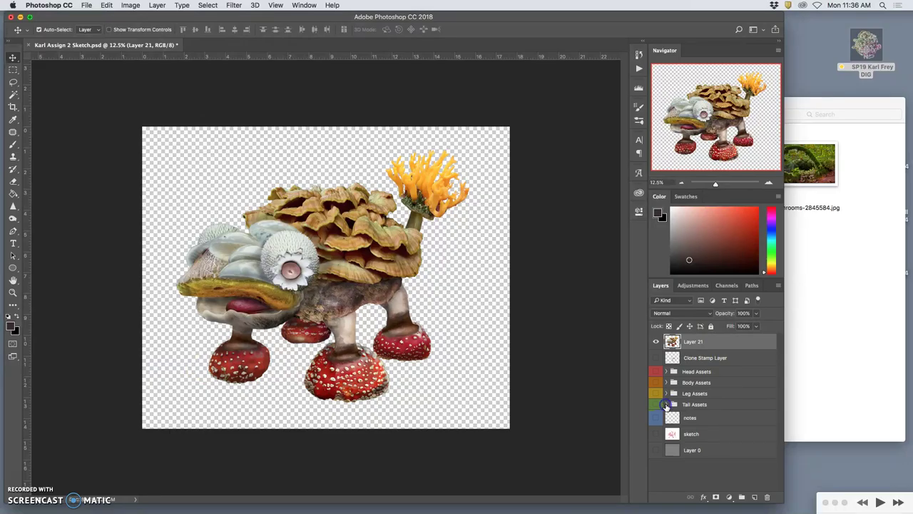
pyautogui.click(655, 451)
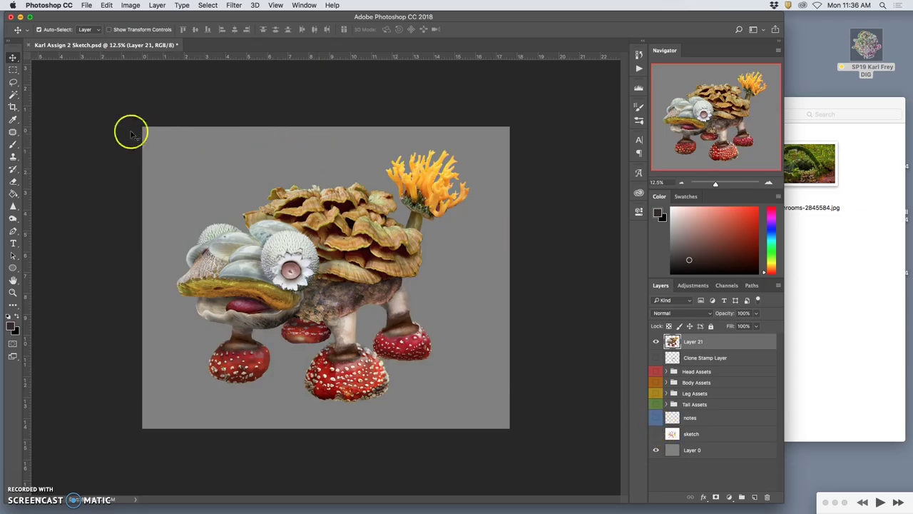
# Select the empty area around the creature on the merged layer with the Magic Wand at tolerance 32.
pyautogui.click(13, 95)
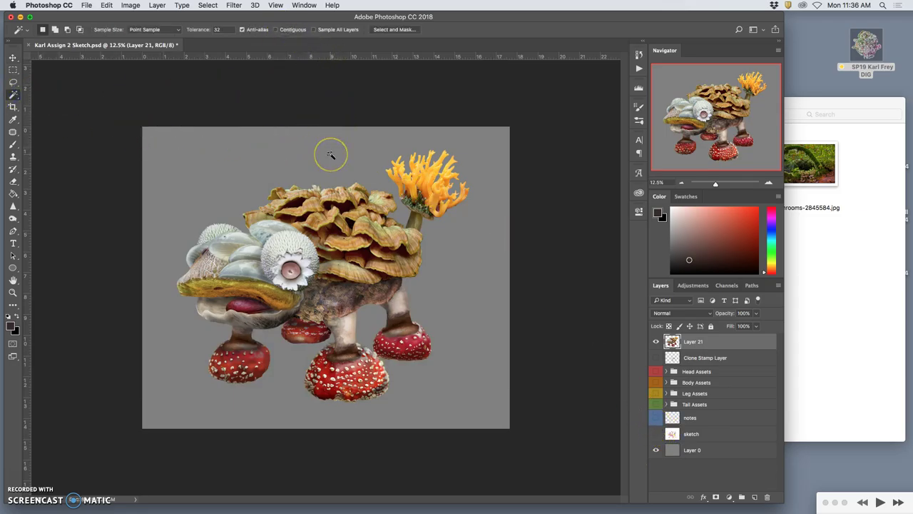
pyautogui.click(306, 164)
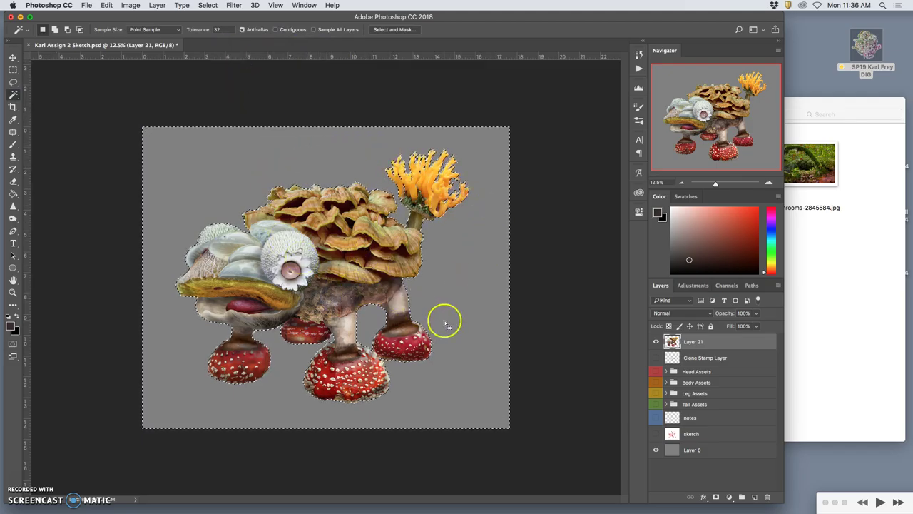
# Add the stray specks beside the shell's upper front edge, behind the head, to the selection with the Lasso tool at 2 px feather.
pyautogui.press('super+equal')
pyautogui.press('super+equal')
pyautogui.press('super+equal')
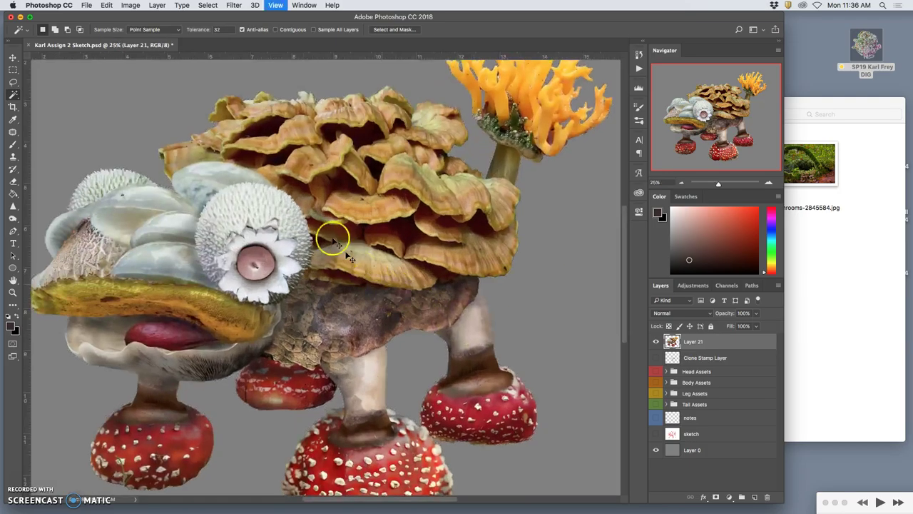
pyautogui.scroll(3, 285, 179)
pyautogui.press('super+equal')
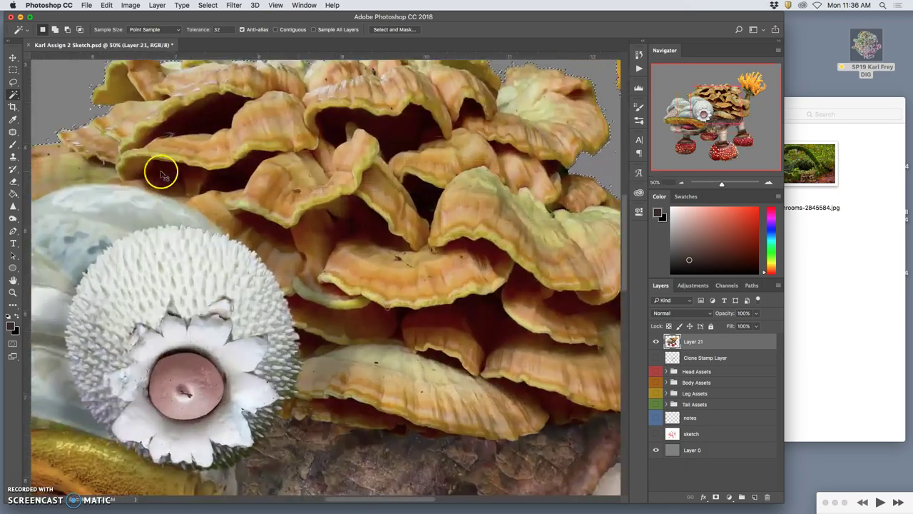
pyautogui.press('super+equal')
pyautogui.press('super+equal')
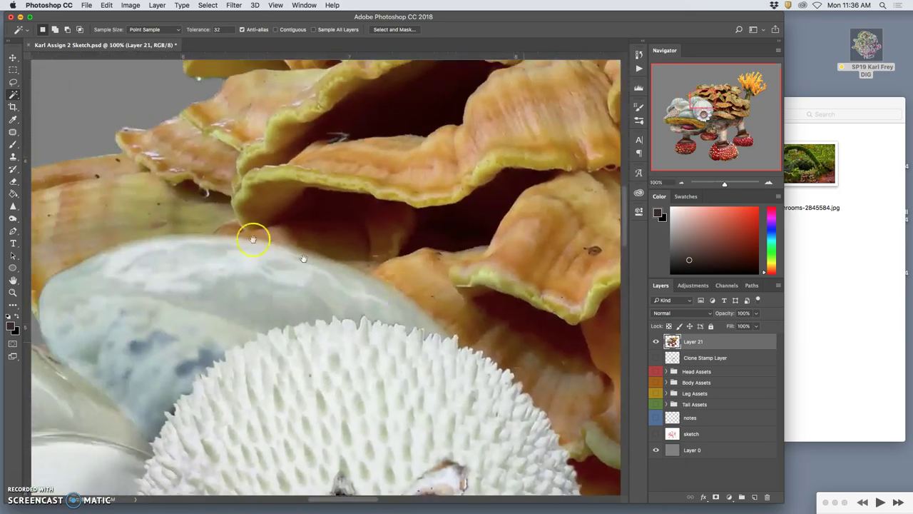
pyautogui.moveTo(227, 226); pyautogui.dragTo(386, 296)
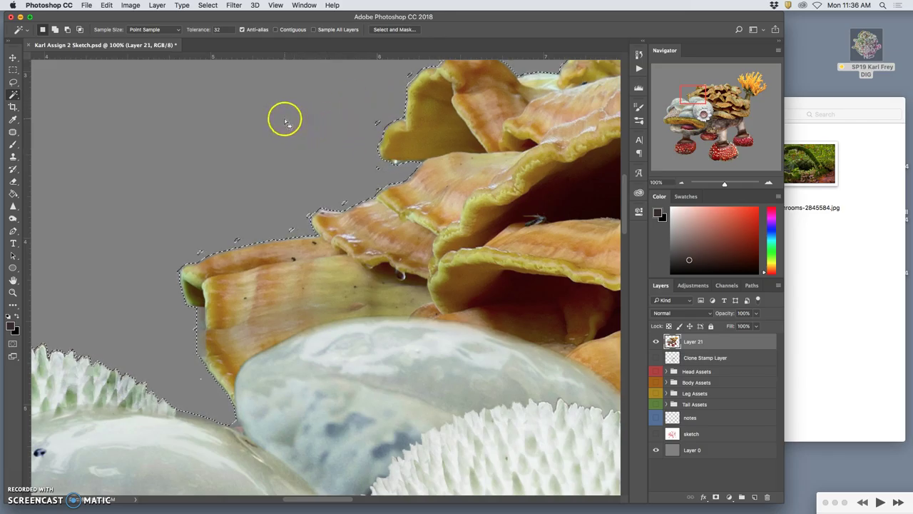
pyautogui.click(13, 82)
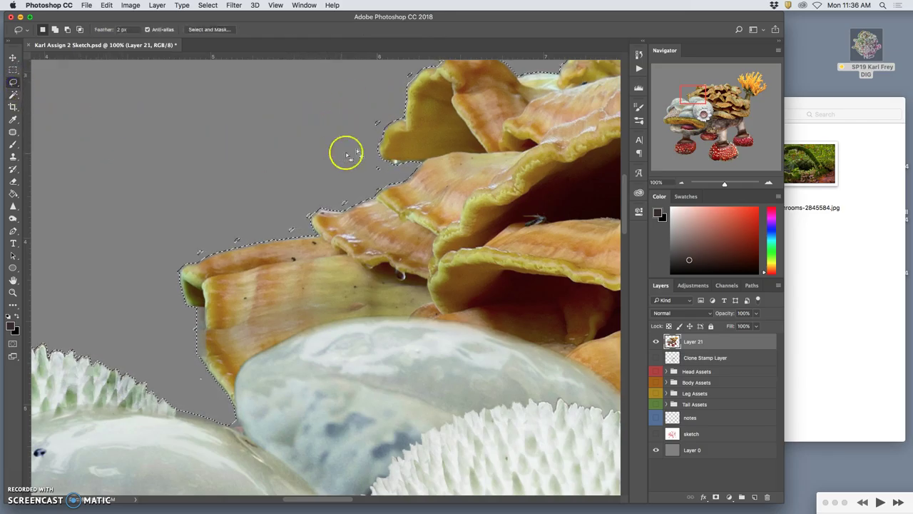
pyautogui.moveTo(417, 70); pyautogui.dragTo(389, 111)
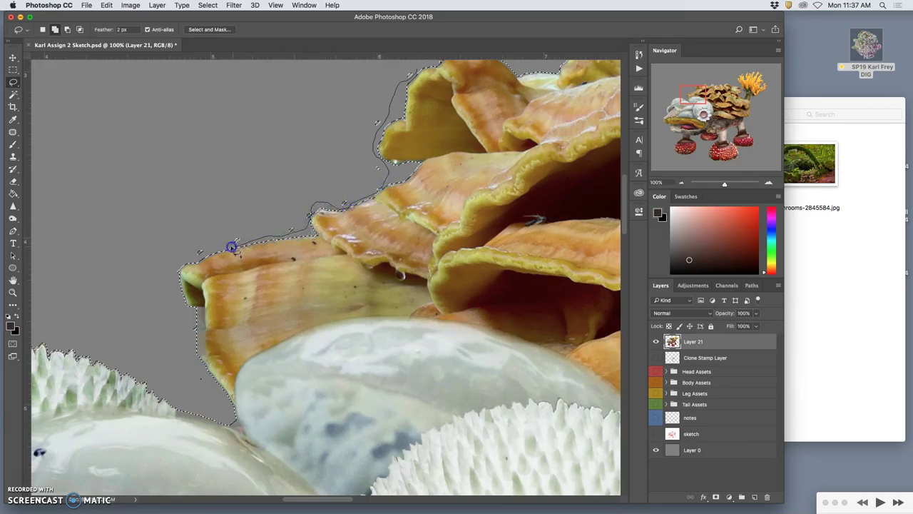
pyautogui.moveTo(186, 259); pyautogui.dragTo(200, 226)
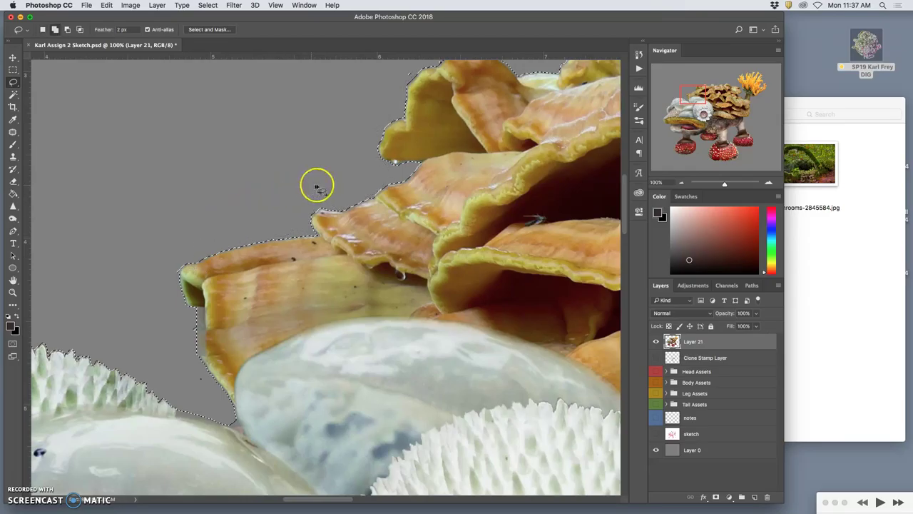
# Add the stray specks along the shell's top edge, working from the head toward the tail, to the selection with the Lasso tool.
pyautogui.scroll(10, 428, 138)
pyautogui.hscroll(5, 428, 138)
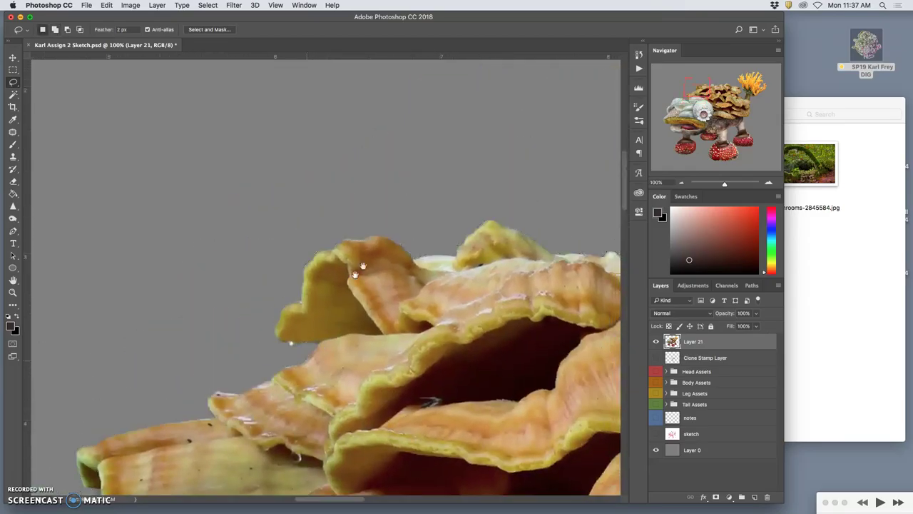
pyautogui.moveTo(286, 295); pyautogui.dragTo(296, 292)
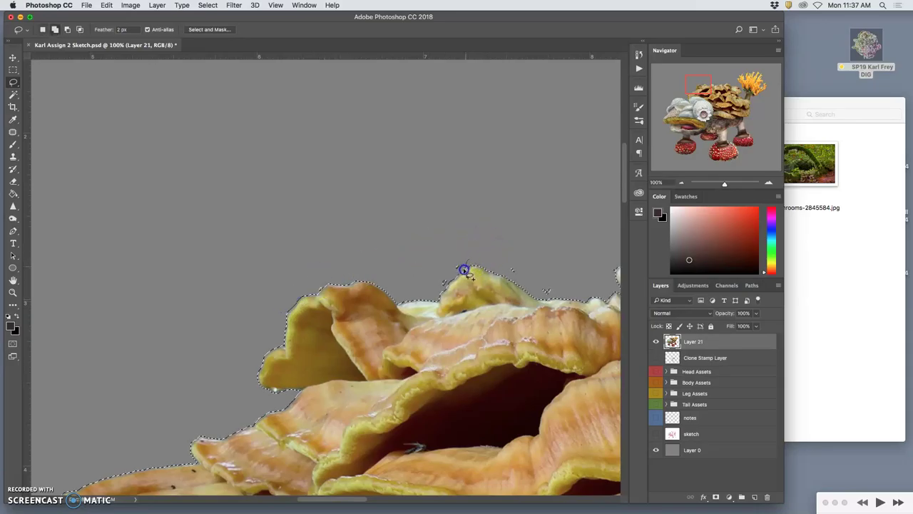
pyautogui.moveTo(434, 287)
pyautogui.mouseDown()
pyautogui.moveTo(507, 276)
pyautogui.moveTo(549, 296)
pyautogui.moveTo(558, 280)
pyautogui.moveTo(546, 250)
pyautogui.mouseUp()
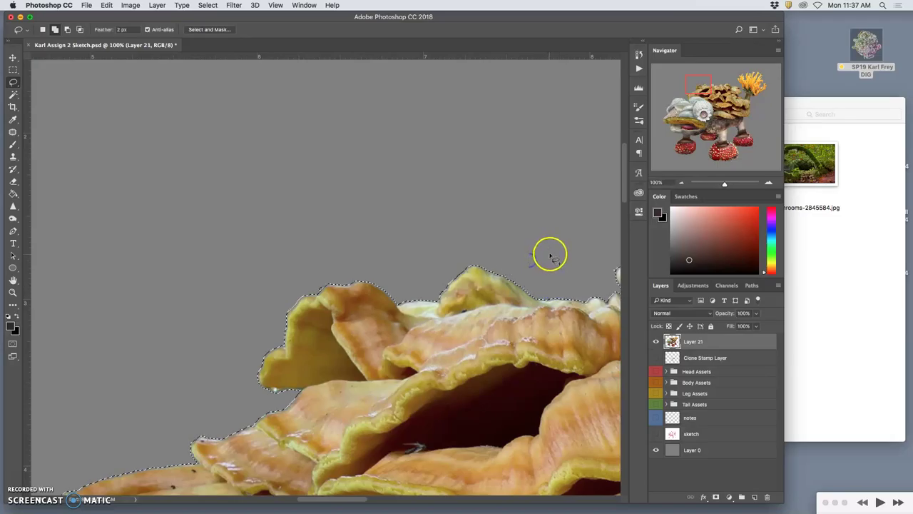
pyautogui.moveTo(579, 221); pyautogui.dragTo(297, 210)
pyautogui.moveTo(377, 247); pyautogui.dragTo(366, 254)
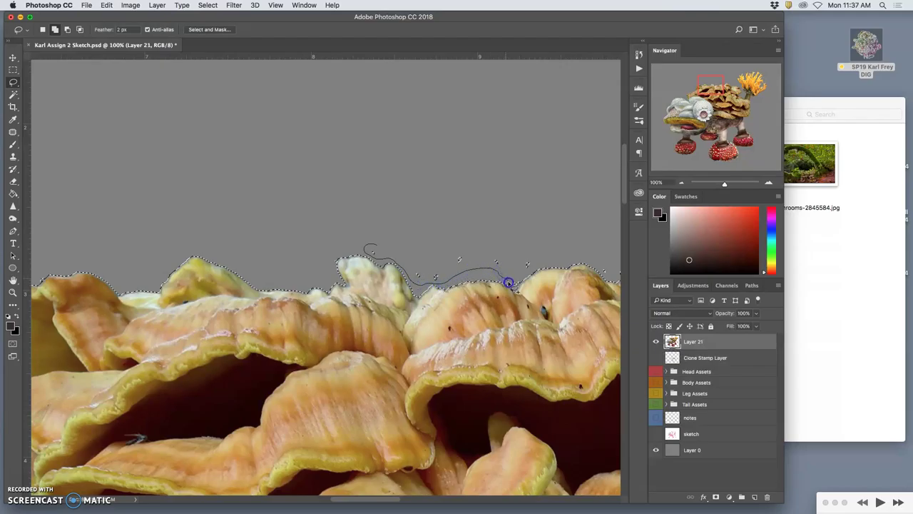
pyautogui.moveTo(533, 249); pyautogui.dragTo(535, 251)
pyautogui.moveTo(496, 199); pyautogui.dragTo(311, 155)
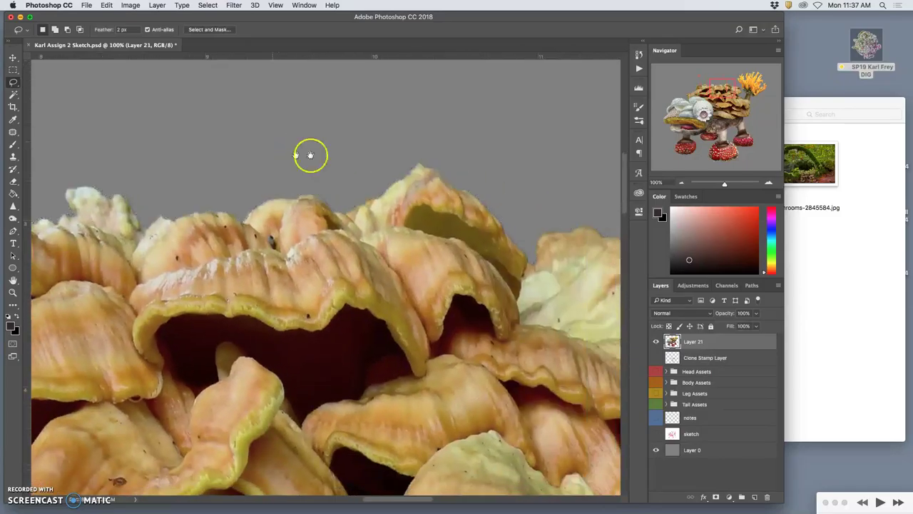
pyautogui.moveTo(186, 162); pyautogui.dragTo(185, 163)
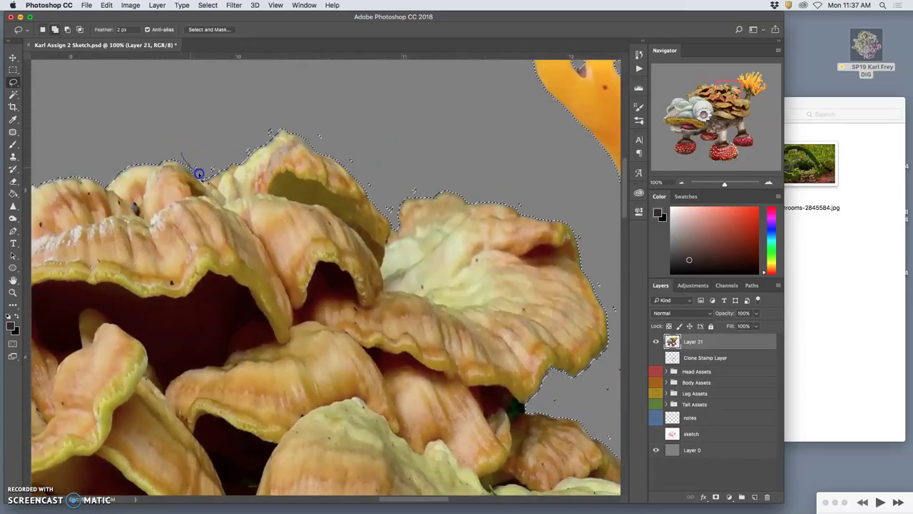